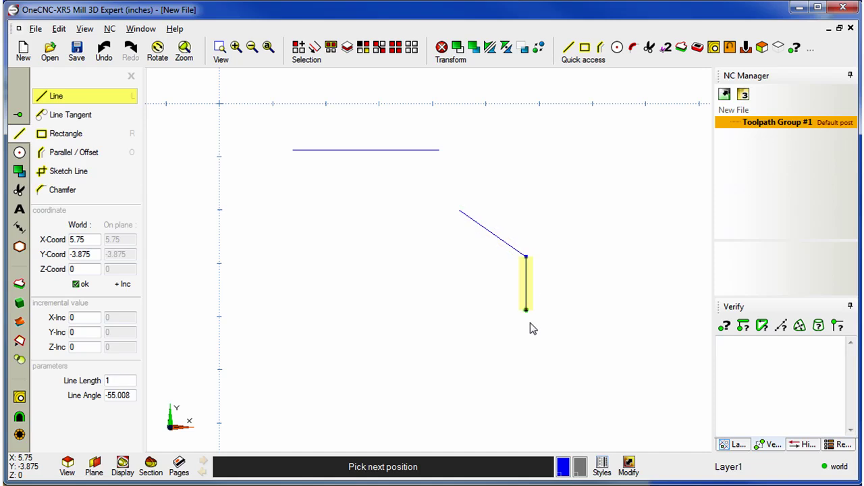
# Continue the line chain down from the diagonal into a stepped outline, ending with a left vertical line at about X 1, Y -3.25.
pyautogui.click(527, 363)
pyautogui.click(620, 363)
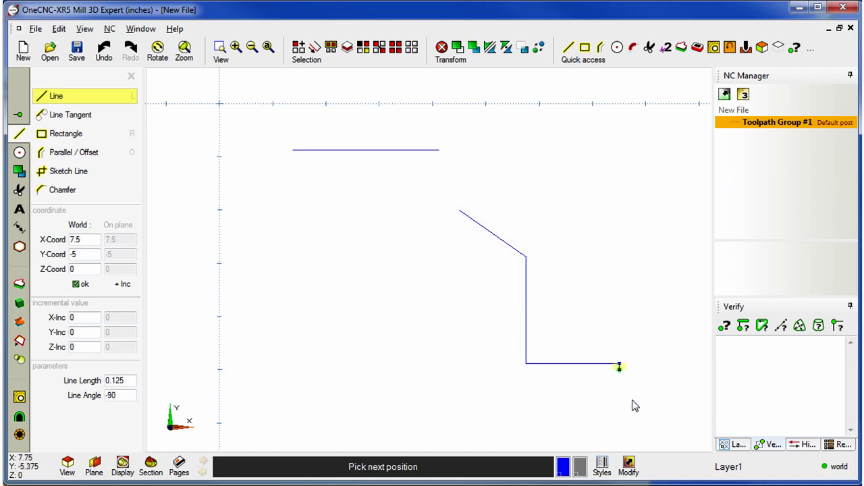
pyautogui.click(619, 444)
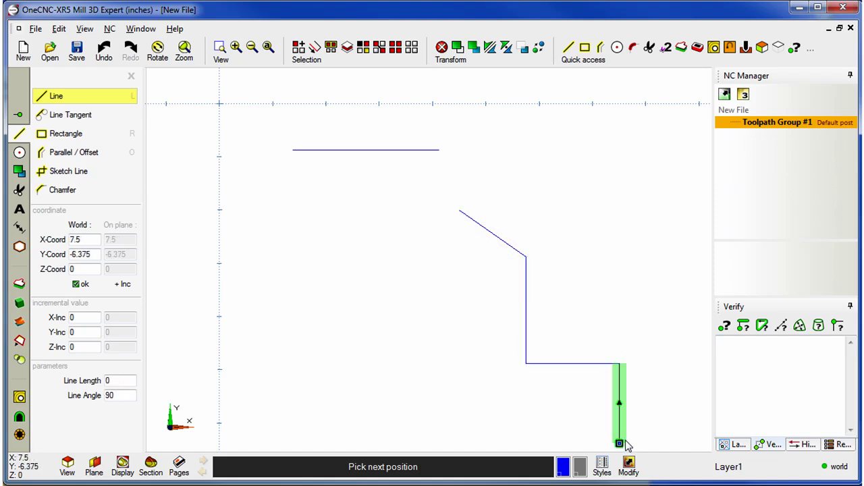
pyautogui.click(526, 445)
pyautogui.click(378, 397)
pyautogui.click(273, 397)
pyautogui.click(273, 276)
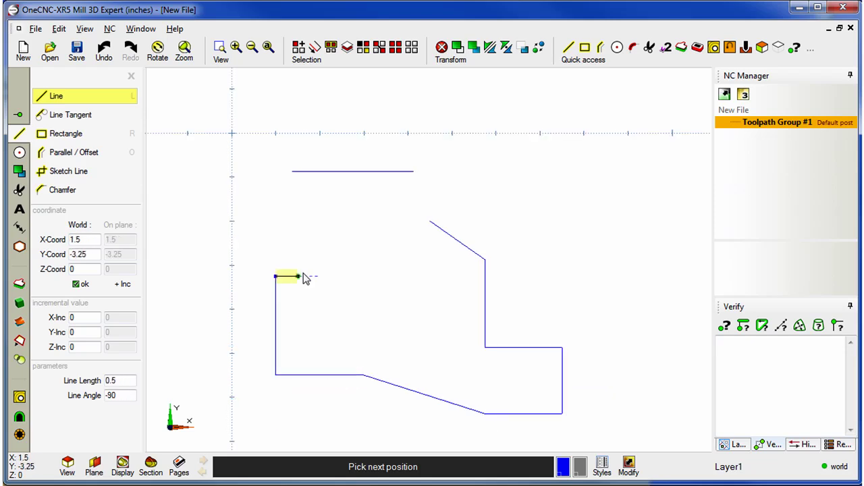
pyautogui.rightClick(318, 291)
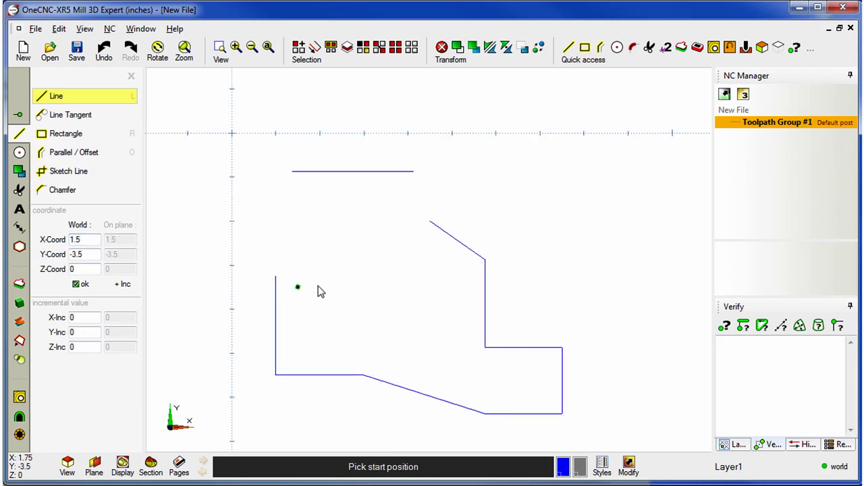
# Draw a circle with a diameter of 1 inch just below the outline's lower-left horizontal edge.
pyautogui.click(19, 152)
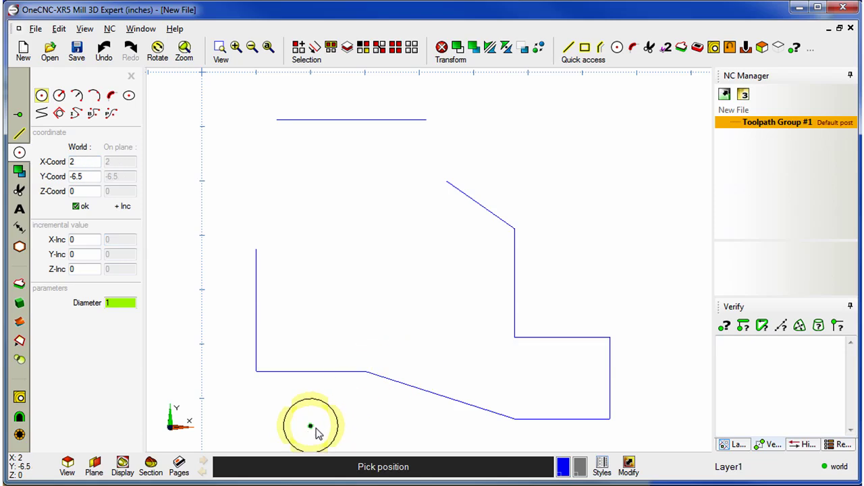
pyautogui.click(297, 419)
pyautogui.rightClick(388, 312)
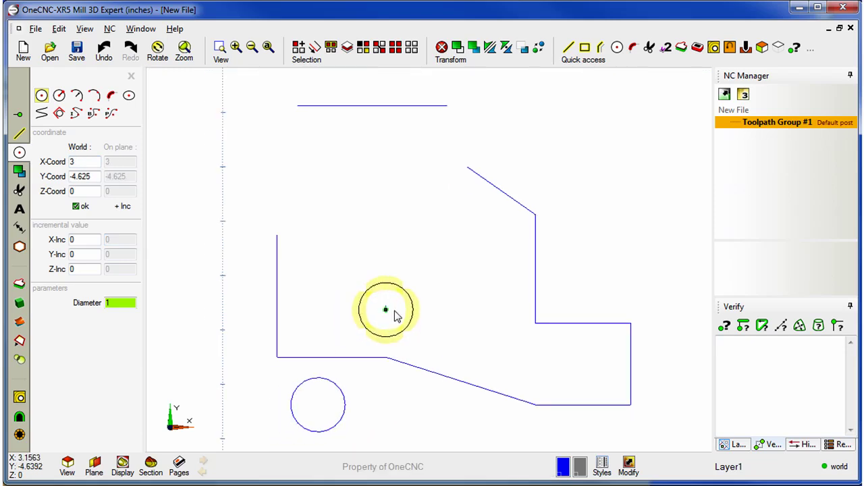
pyautogui.click(131, 76)
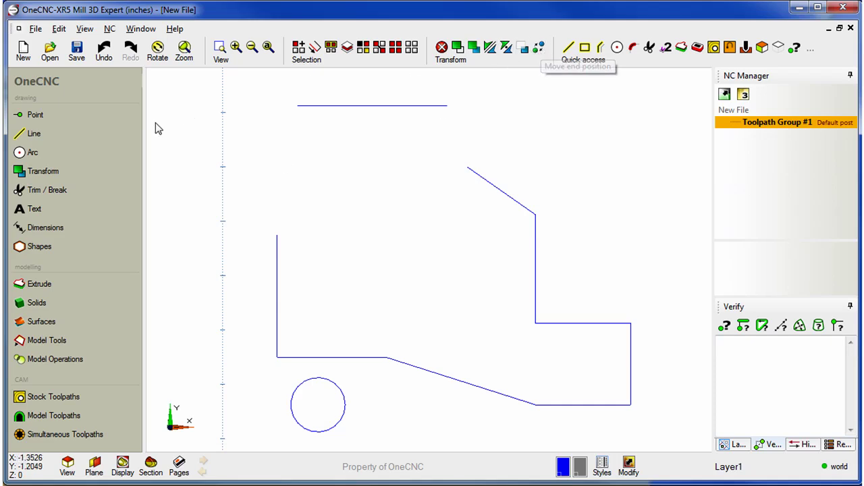
# Use Alter to move the left end of the separate top line to the upper end of the left vertical line.
pyautogui.click(47, 173)
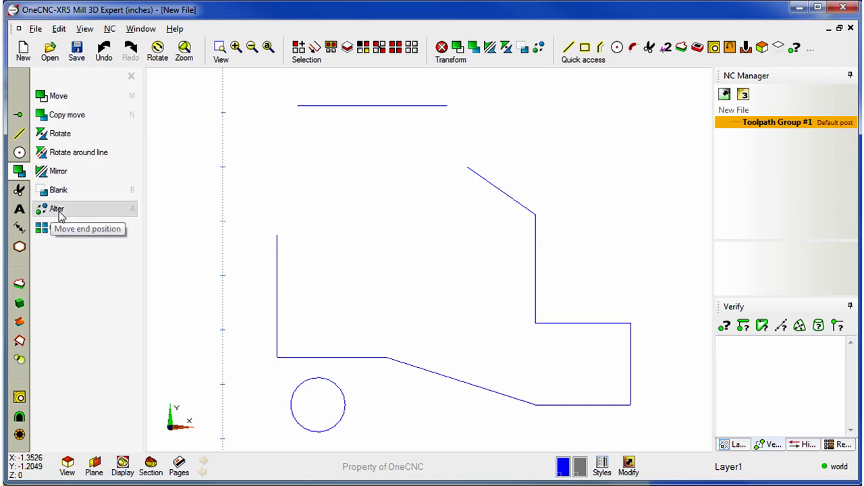
pyautogui.click(59, 211)
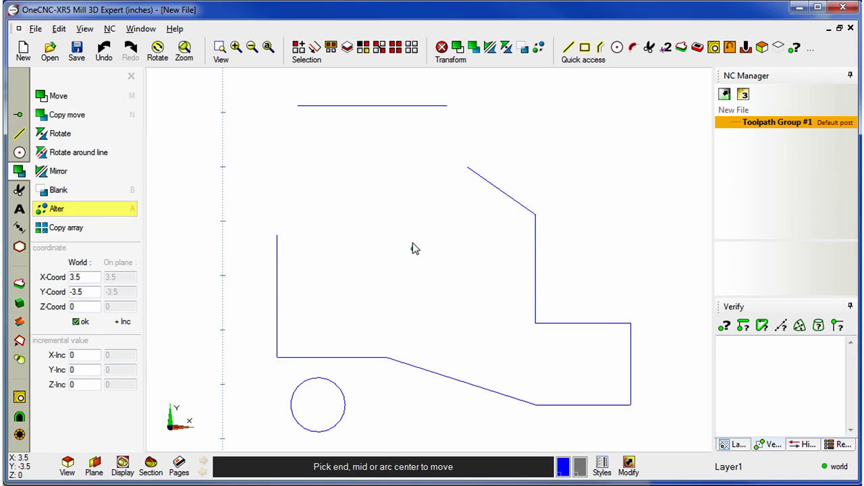
pyautogui.moveTo(397, 242); pyautogui.dragTo(418, 289, button='middle')
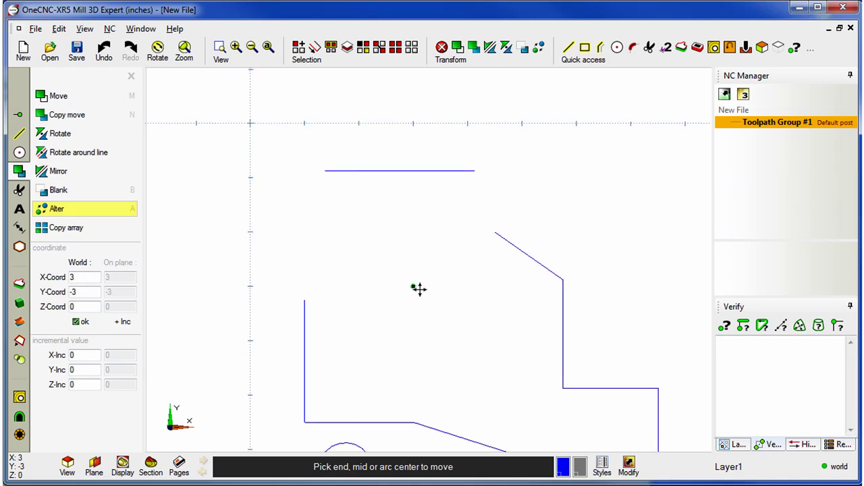
pyautogui.click(325, 171)
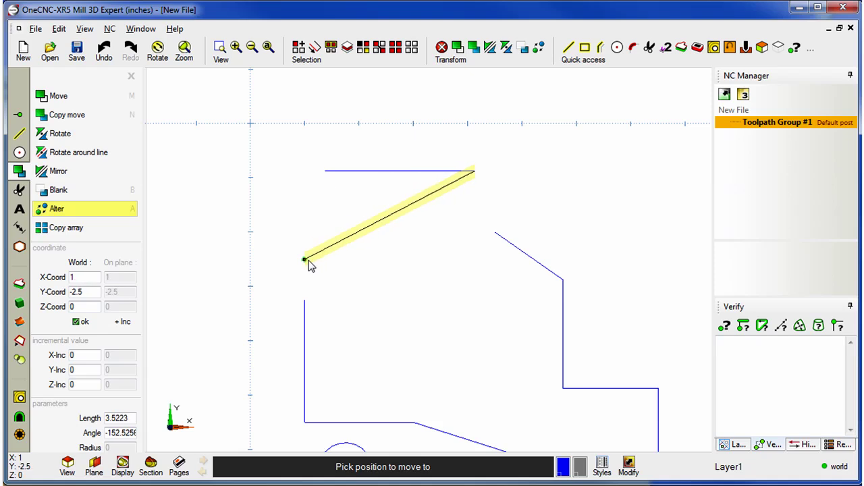
pyautogui.click(306, 301)
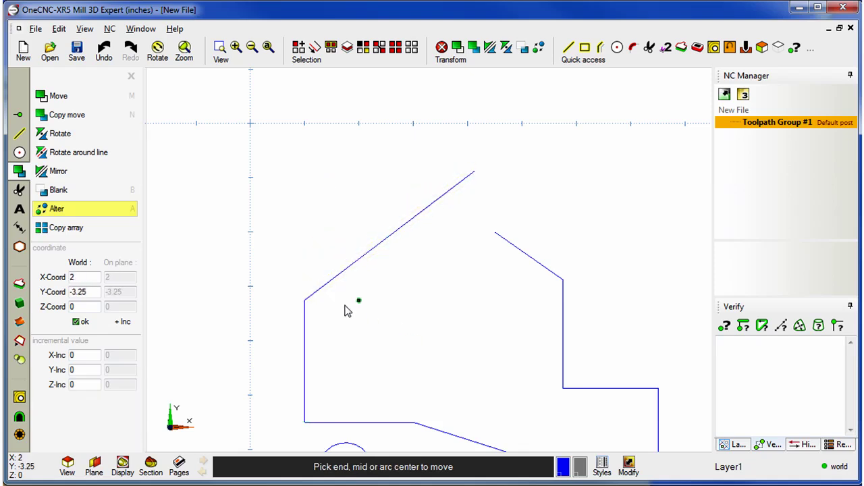
# Move the same line end to the midpoint of the left vertical line, and from there to the origin.
pyautogui.click(305, 302)
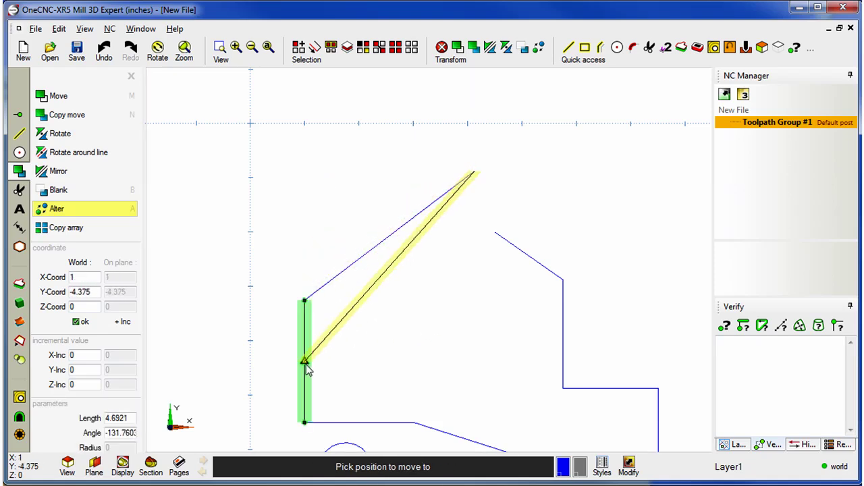
pyautogui.click(305, 362)
pyautogui.click(306, 363)
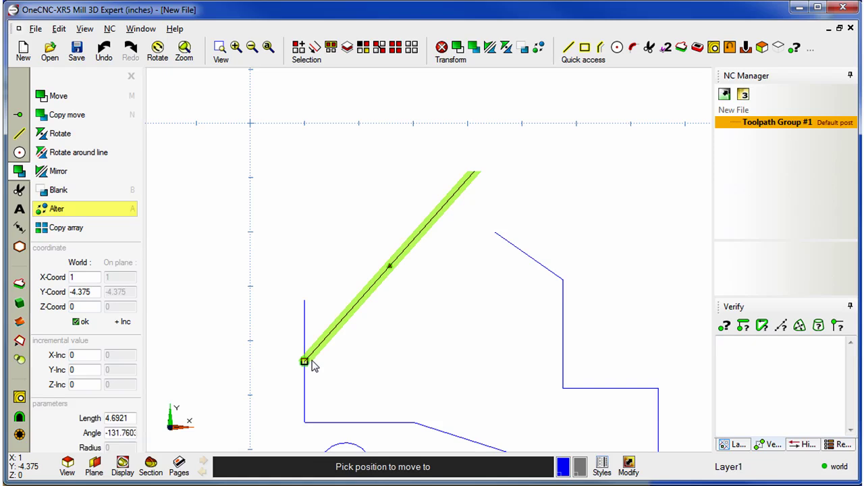
pyautogui.click(252, 127)
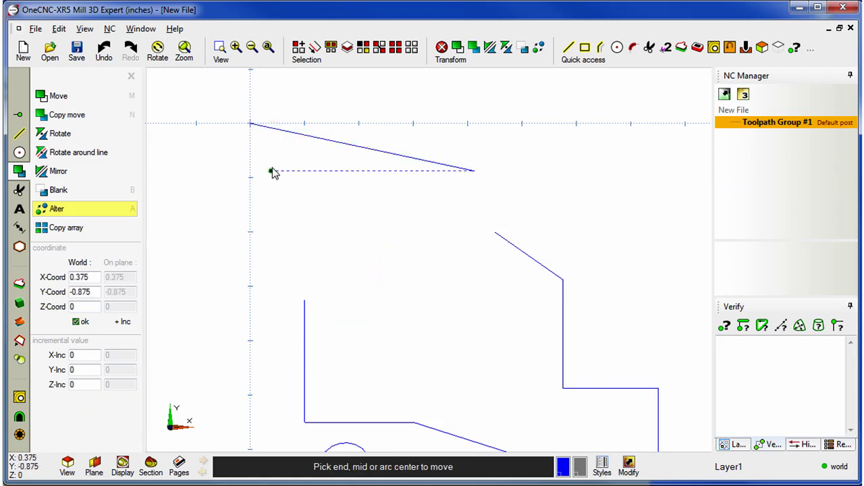
# Move the line end from the origin to the exact coordinates X 1, Y -1.
pyautogui.click(250, 129)
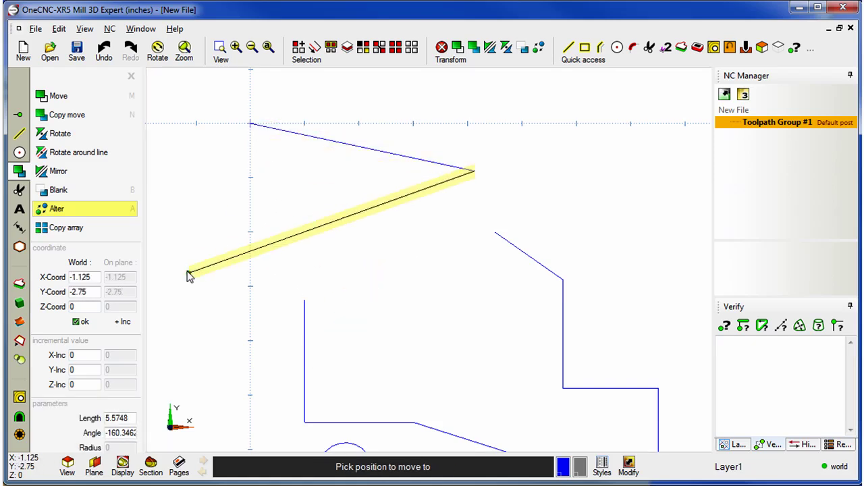
pyautogui.write('1')
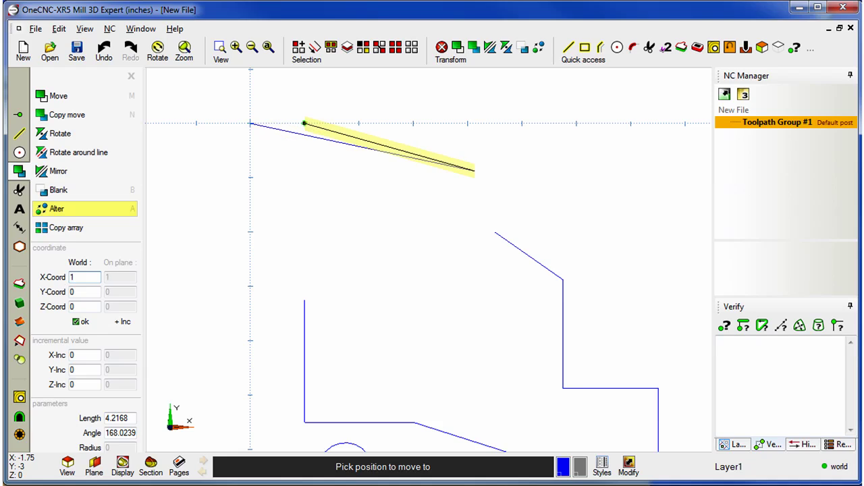
pyautogui.press('Tab')
pyautogui.write('-')
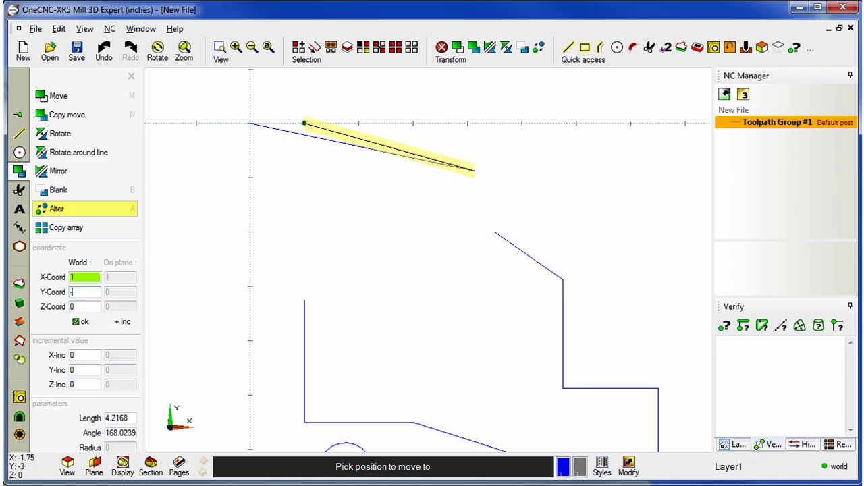
pyautogui.write('1')
pyautogui.click(76, 322)
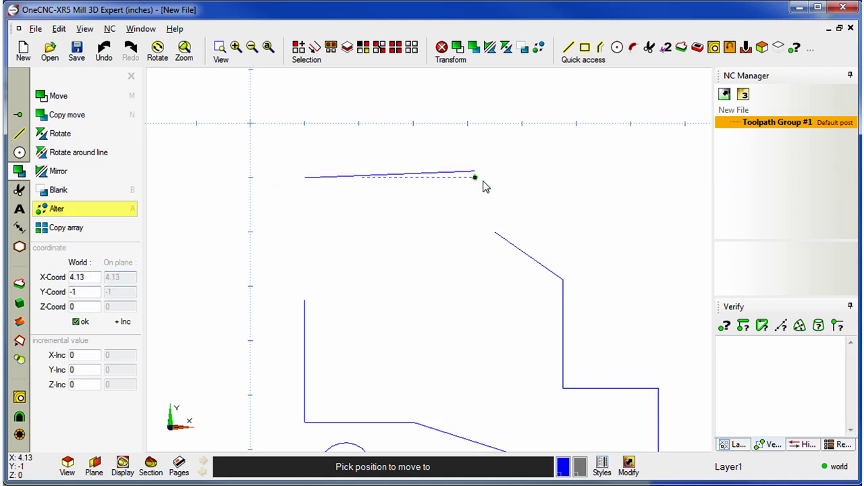
# Close the profile by joining the top line to the diagonal, levelling its left end at X 1, and extending the left vertical line to meet it.
pyautogui.click(496, 233)
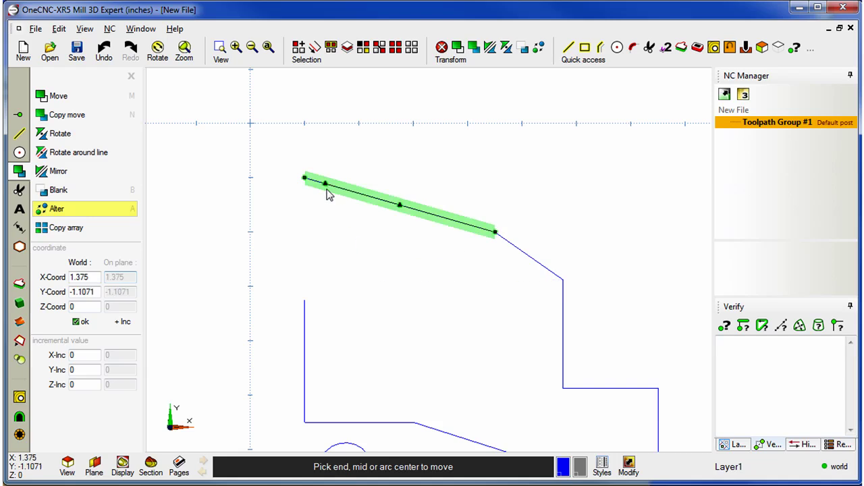
pyautogui.click(305, 179)
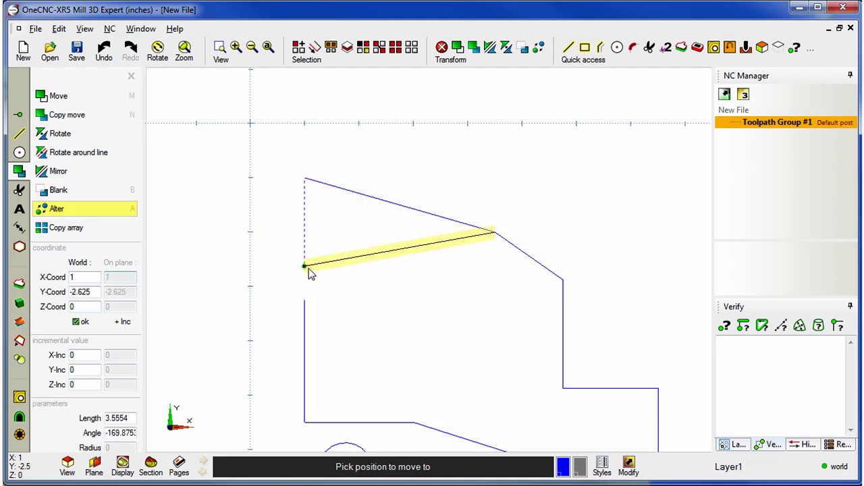
pyautogui.click(309, 233)
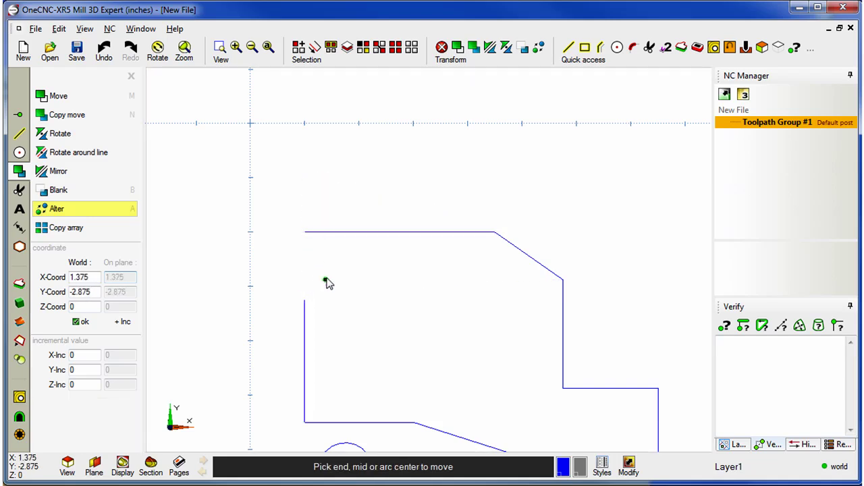
pyautogui.click(305, 300)
pyautogui.click(306, 234)
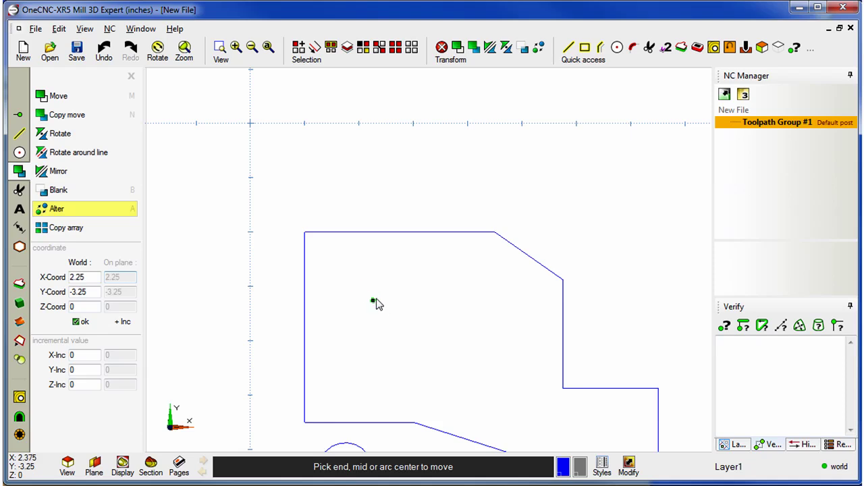
# Move the circle by its centre into the profile, to about X 2.5, Y -3.25.
pyautogui.moveTo(391, 308); pyautogui.dragTo(358, 192, button='middle')
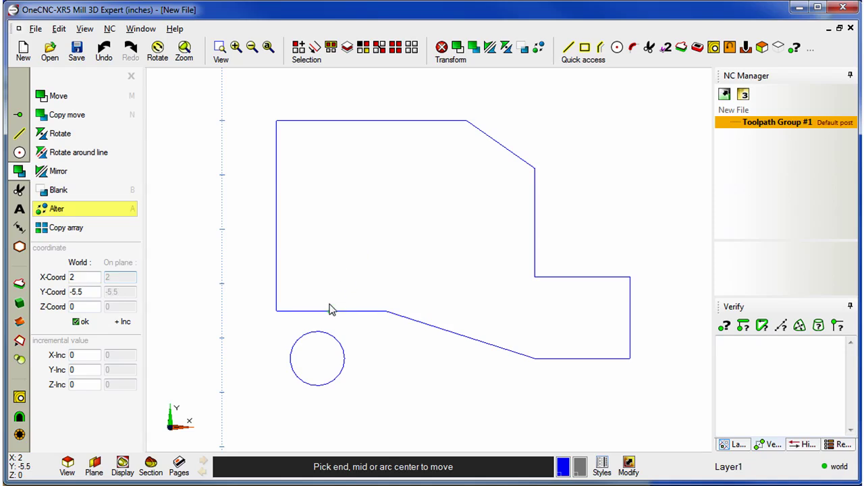
pyautogui.click(317, 358)
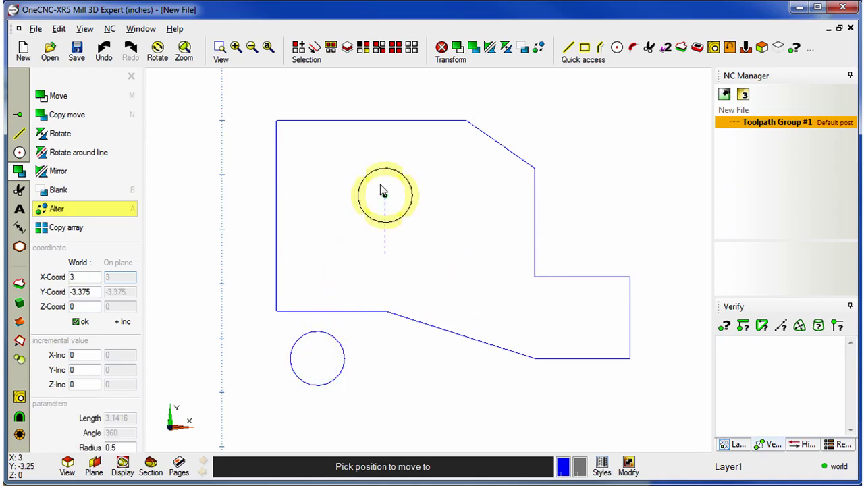
pyautogui.click(358, 189)
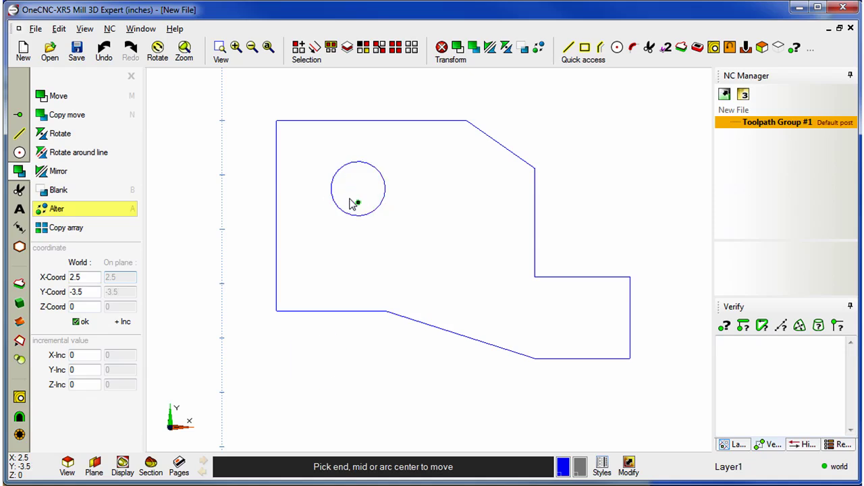
# Resize the circle freehand by its circumference, first larger, then smaller, and finally to a radius of about 1.25 inches.
pyautogui.click(378, 218)
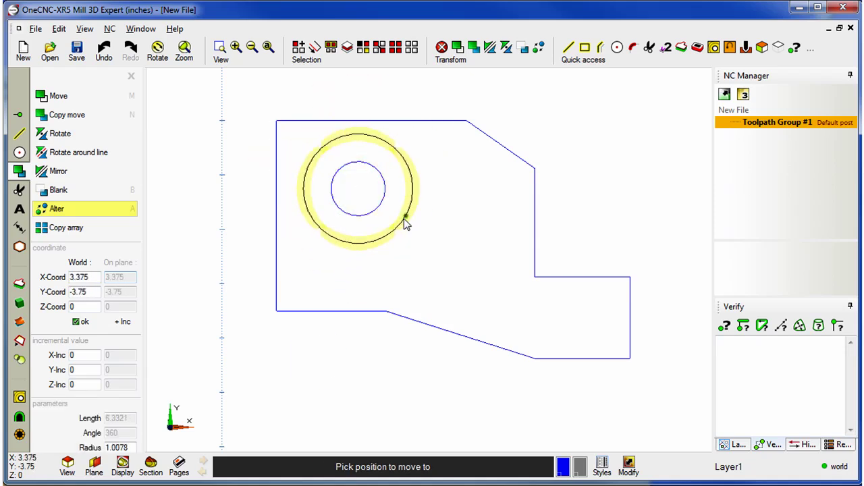
pyautogui.click(424, 231)
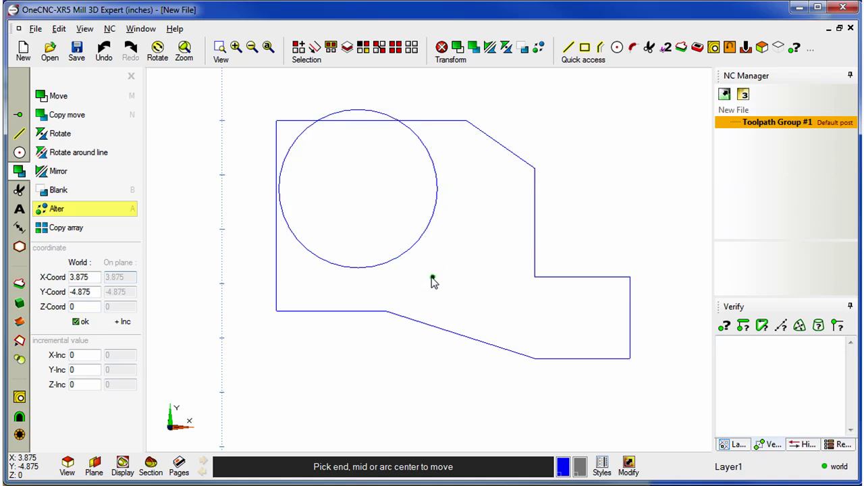
pyautogui.click(418, 240)
pyautogui.click(371, 203)
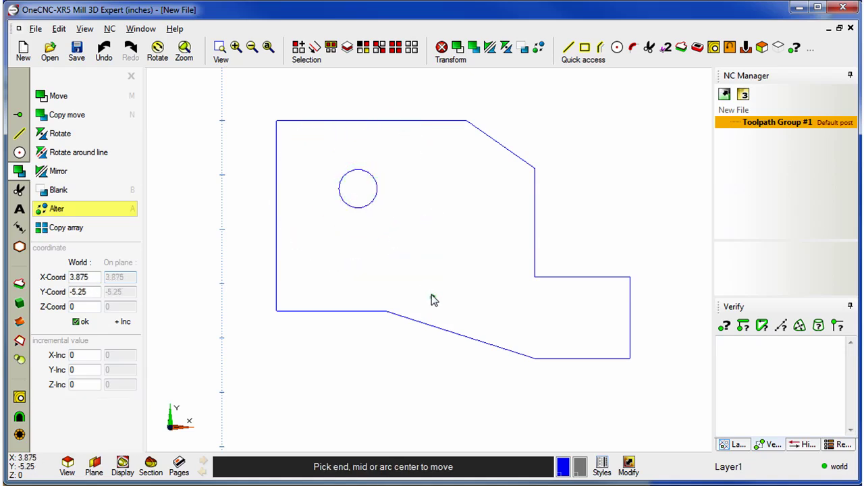
pyautogui.click(372, 204)
pyautogui.click(409, 232)
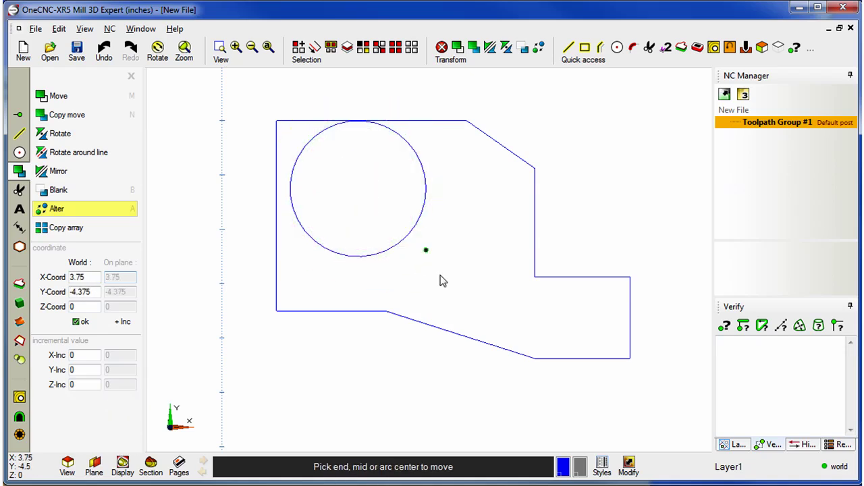
# Set the circle's radius to exactly 0.75 inches with Alter.
pyautogui.click(403, 246)
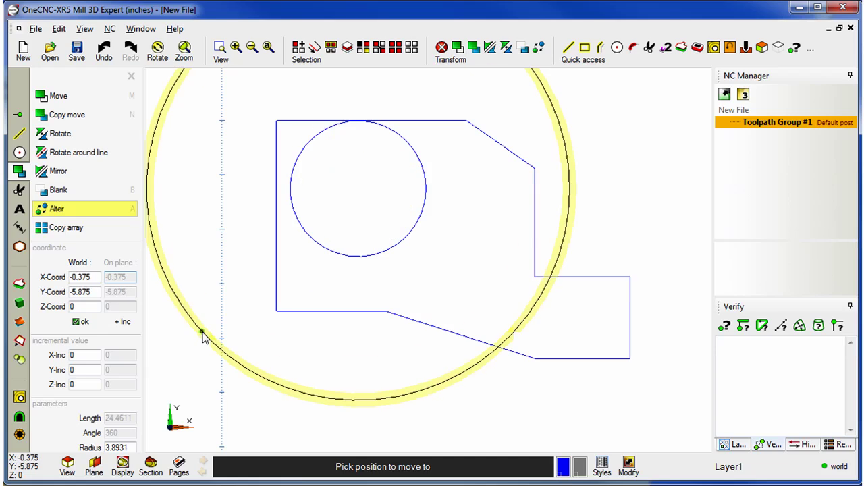
pyautogui.click(101, 447)
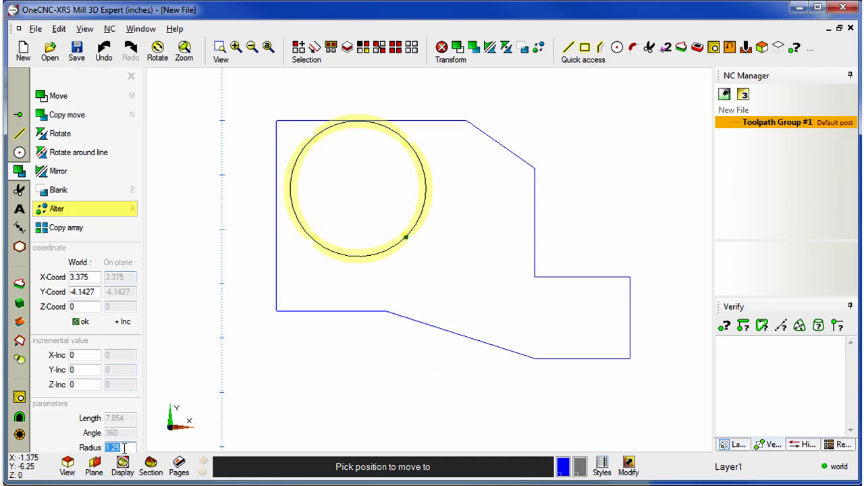
pyautogui.write('.75')
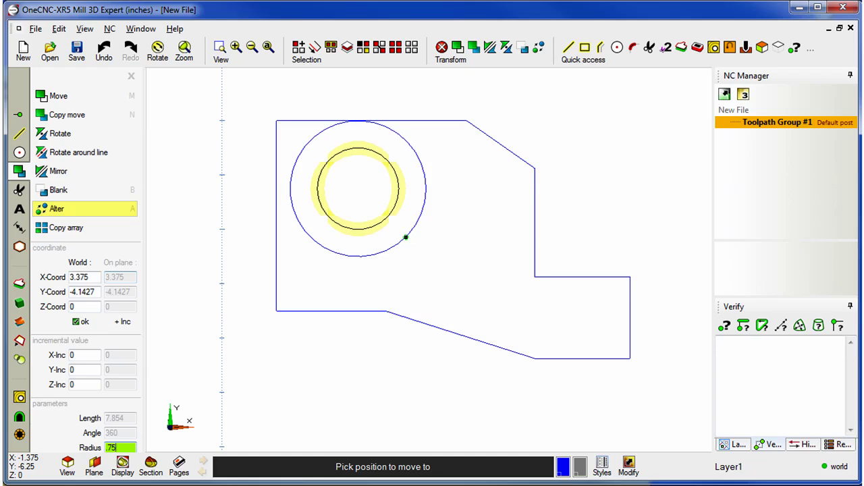
pyautogui.click(80, 321)
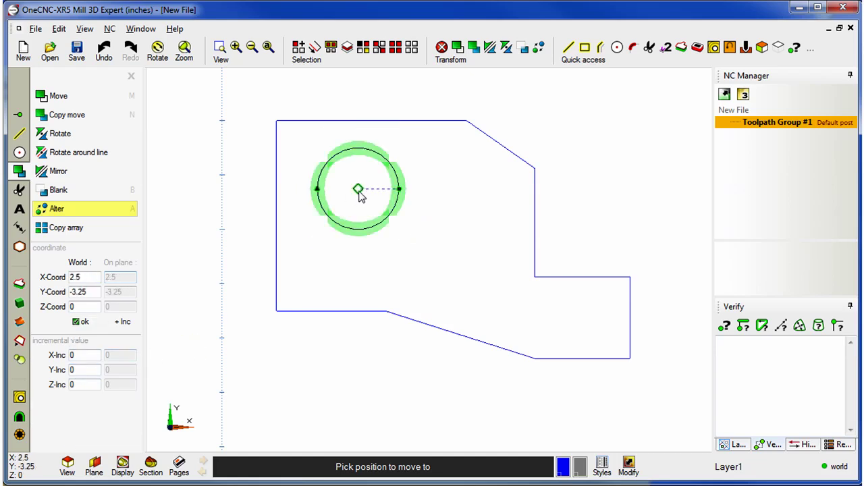
# Move the circle by its centre to exactly X 2.1, Y -3 with Alter.
pyautogui.click(360, 190)
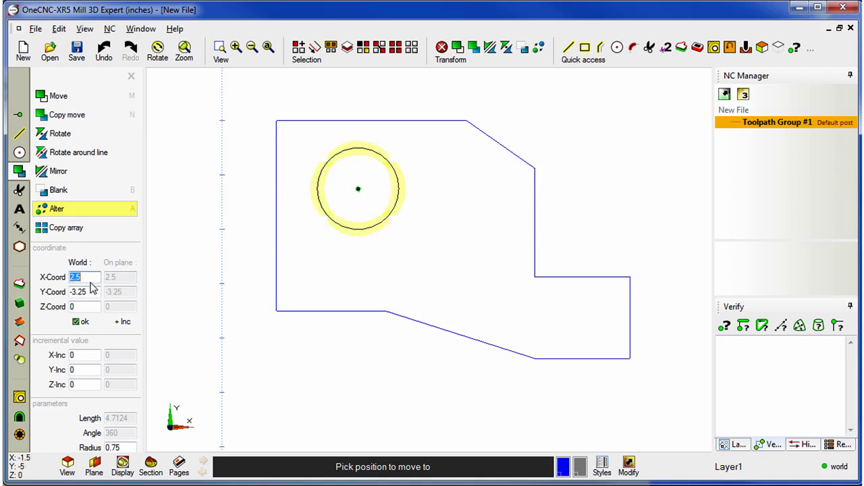
pyautogui.write('2.1')
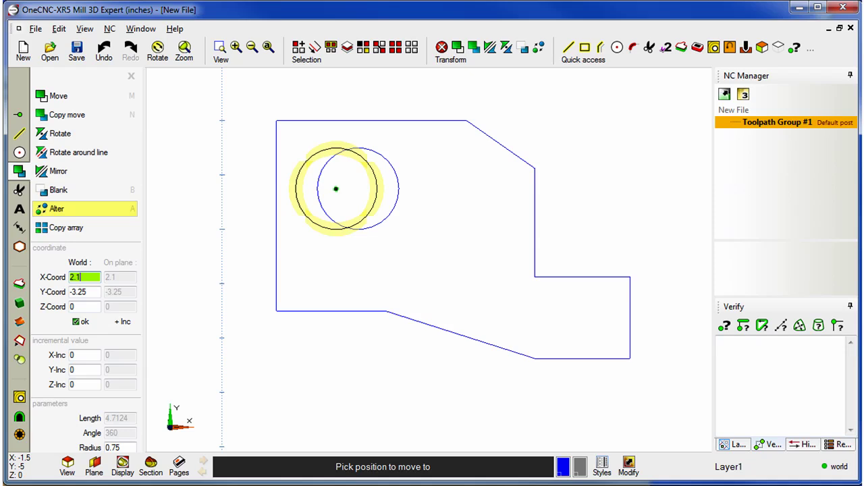
pyautogui.click(92, 292)
pyautogui.write('-')
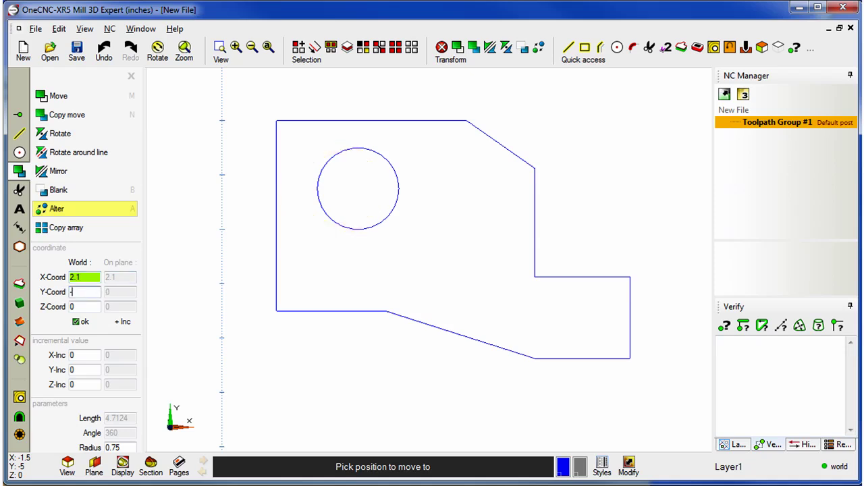
pyautogui.write('3')
pyautogui.click(81, 321)
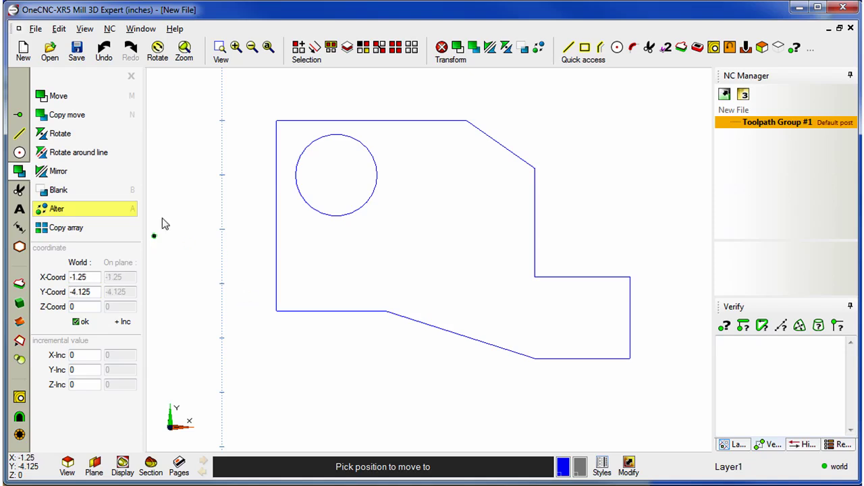
# Chamfer the profile's lower-left corner between the left vertical and bottom horizontal lines with a 0.375 distance.
pyautogui.click(22, 135)
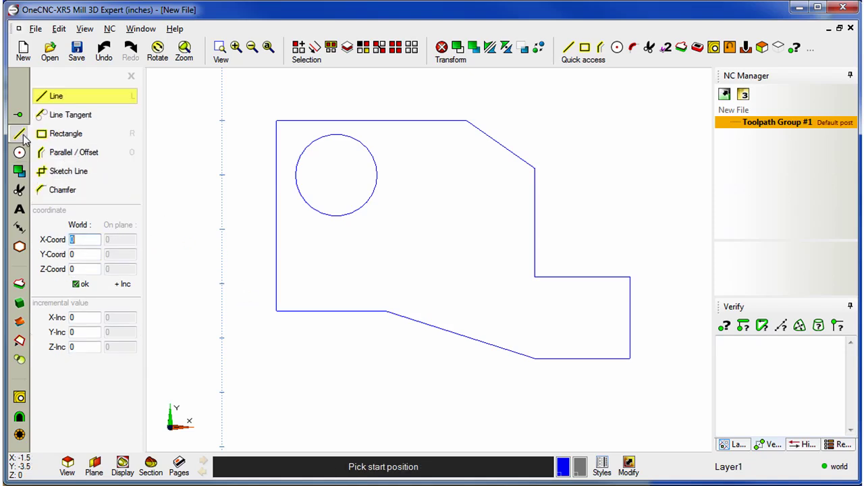
pyautogui.click(60, 190)
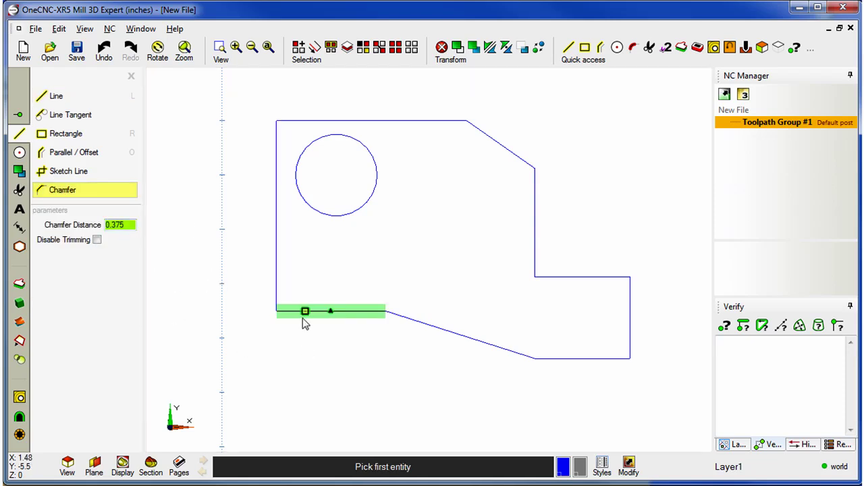
pyautogui.click(276, 280)
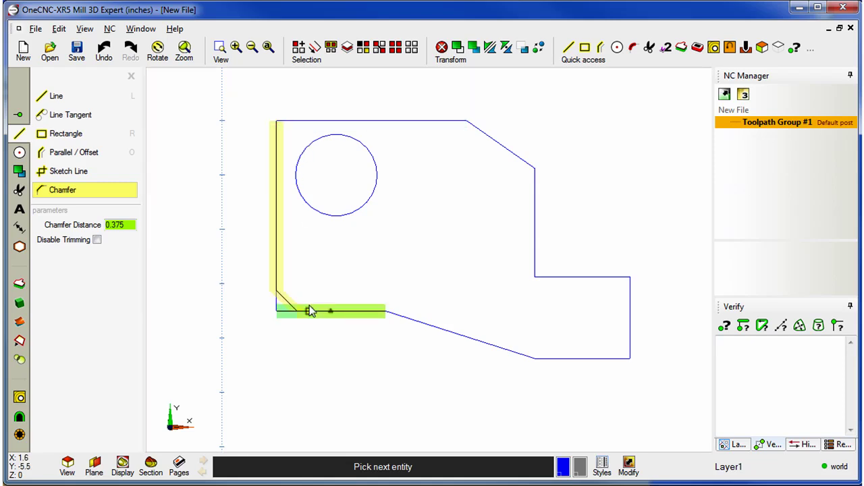
pyautogui.click(308, 309)
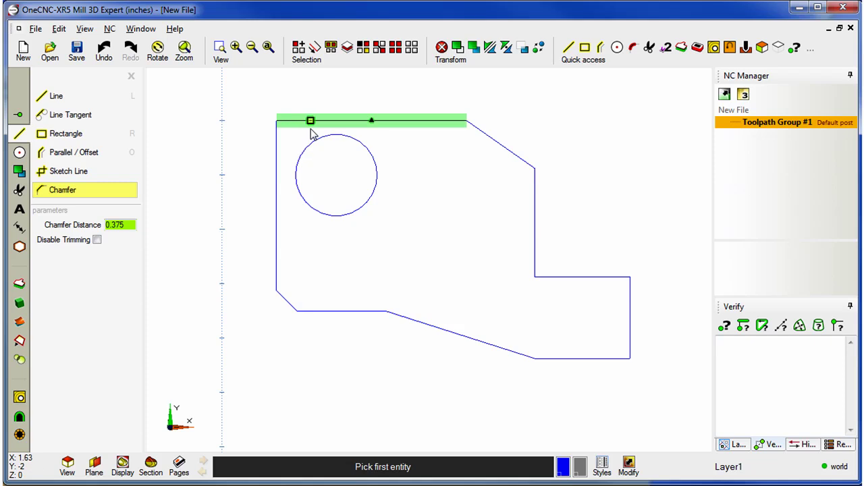
# Chamfer the profile's upper-left corner between the left vertical and top lines with a distance of 0.1.
pyautogui.click(284, 153)
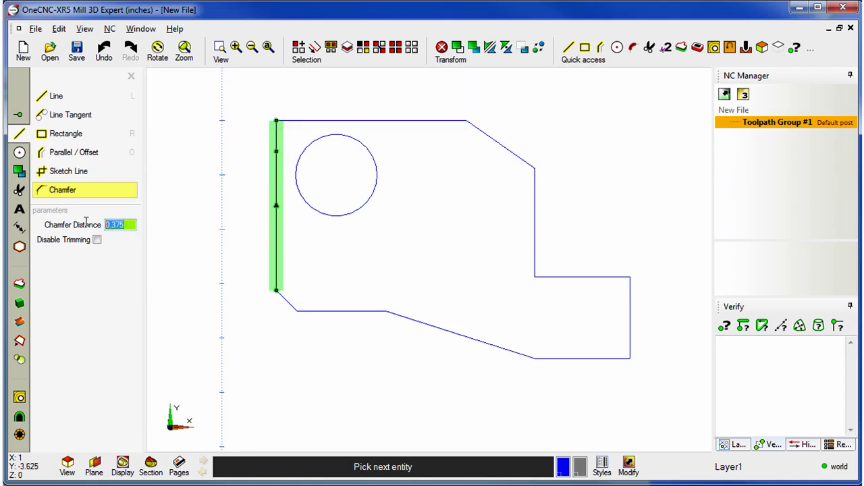
pyautogui.write('.1')
pyautogui.press('Return')
pyautogui.click(304, 129)
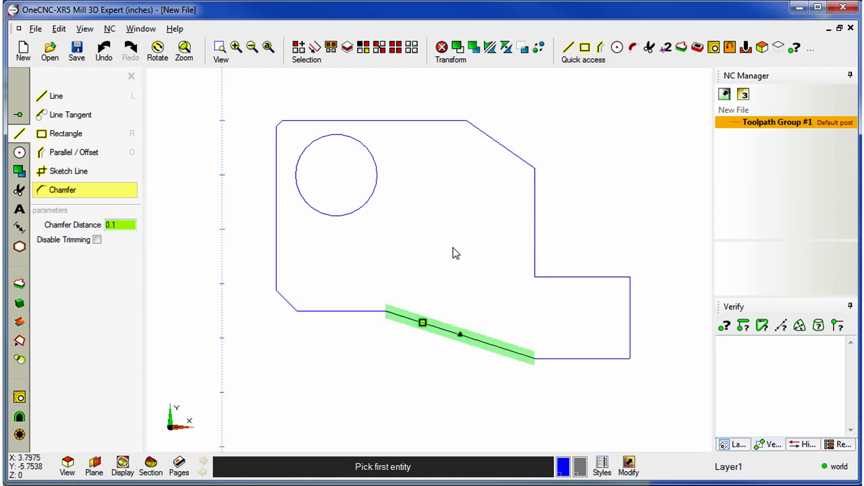
# Chamfer the profile's lower-right corner with a distance of 0.25 and end the Chamfer command.
pyautogui.click(612, 358)
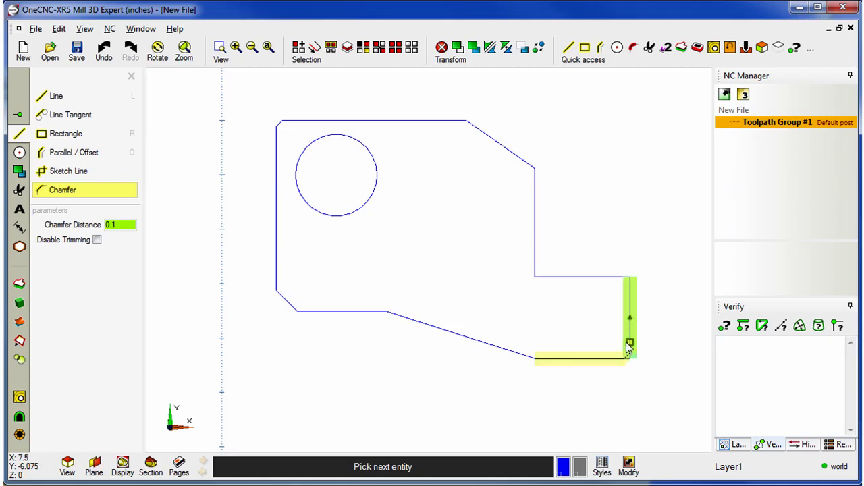
pyautogui.click(115, 224)
pyautogui.write('0.25')
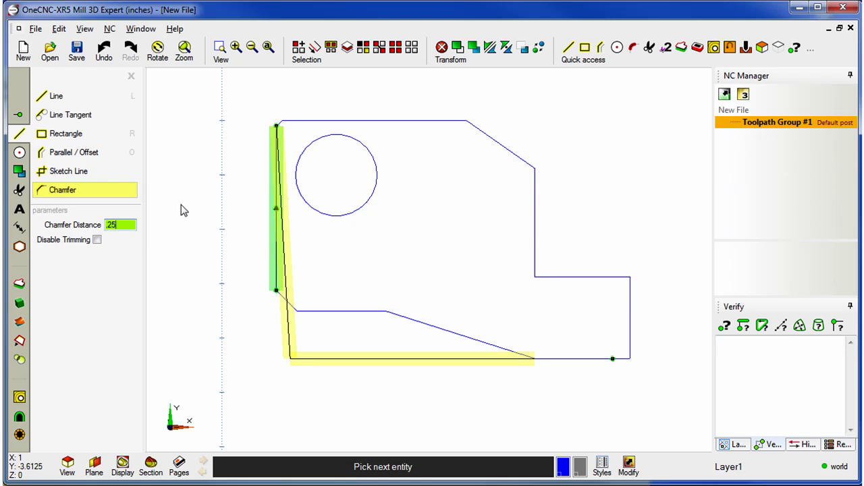
pyautogui.press('Return')
pyautogui.click(628, 336)
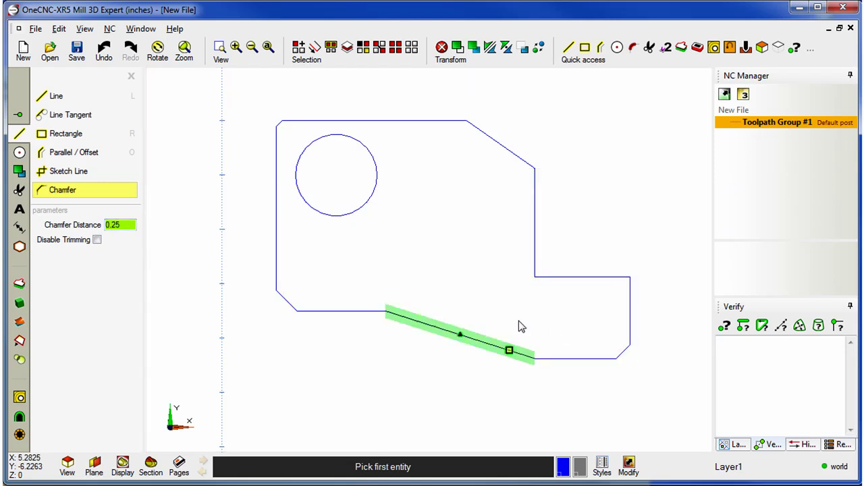
pyautogui.press('Escape')
# Fillet the inner corner between the short upper horizontal line and the right vertical line with a 0.75 radius.
pyautogui.click(19, 152)
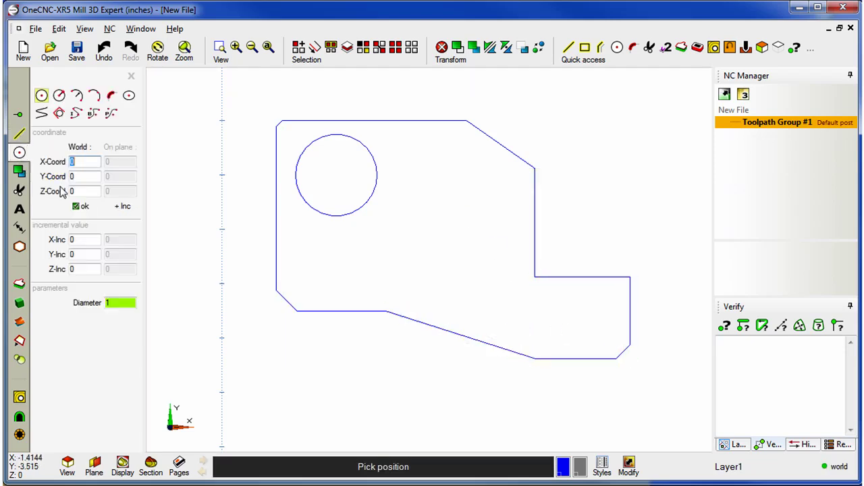
pyautogui.click(111, 95)
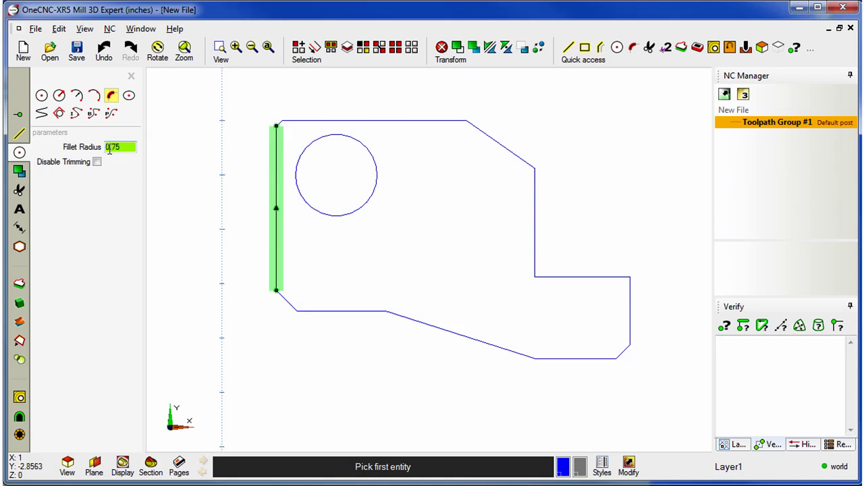
pyautogui.click(576, 277)
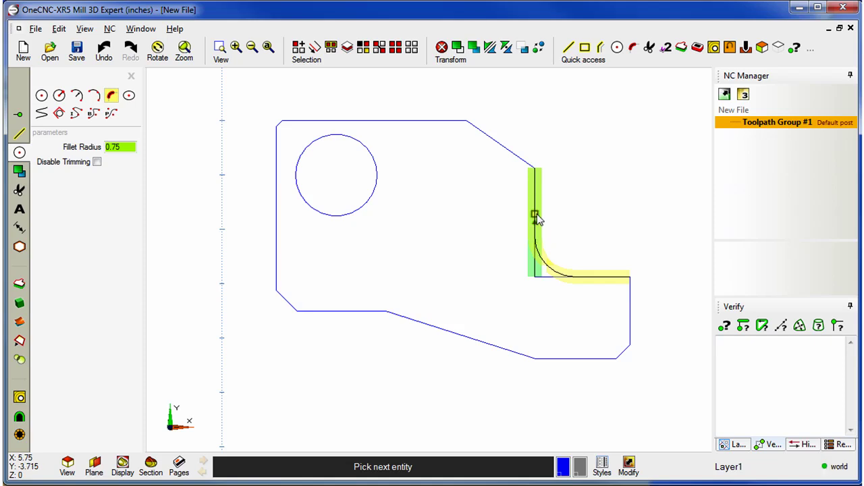
pyautogui.click(535, 217)
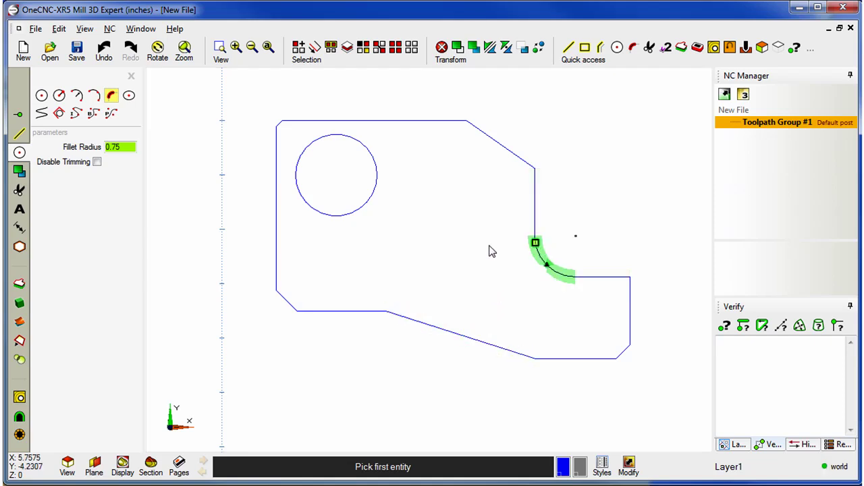
# Fillet the outer corner at the top of the far-right vertical line with a 0.5 radius.
pyautogui.click(627, 315)
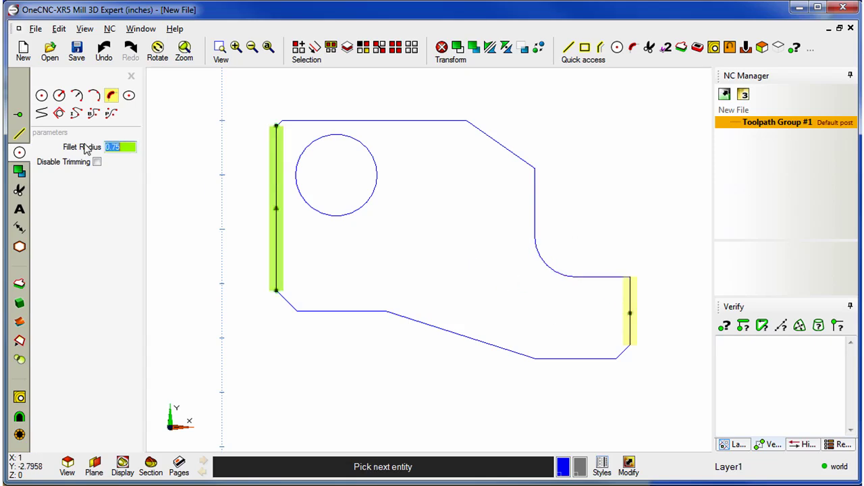
pyautogui.write('0.5')
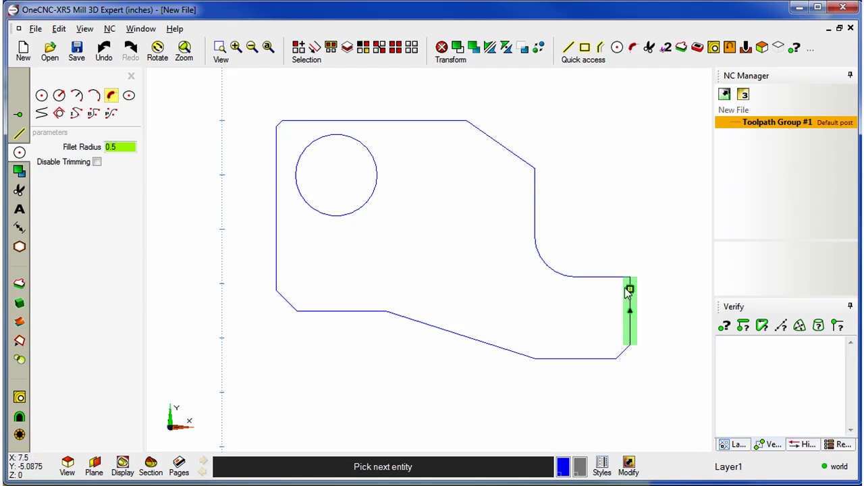
pyautogui.click(601, 277)
pyautogui.press('Escape')
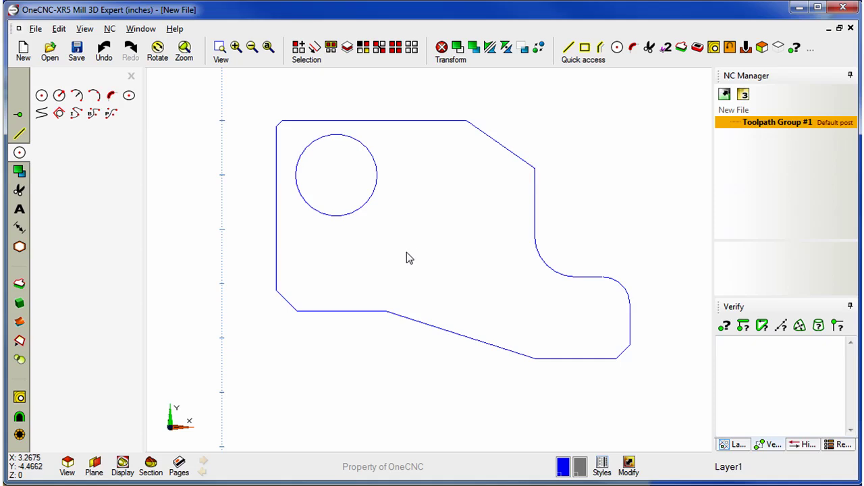
# Place a circular pattern of 8 holes, 0.125 in diameter, centred at X 4.5, Y -4.75 with a 1.25 pattern diameter.
pyautogui.click(20, 249)
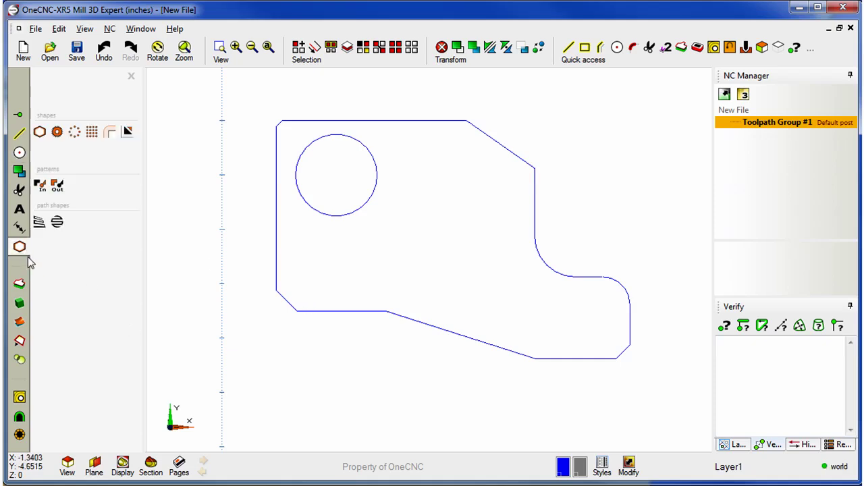
pyautogui.click(74, 132)
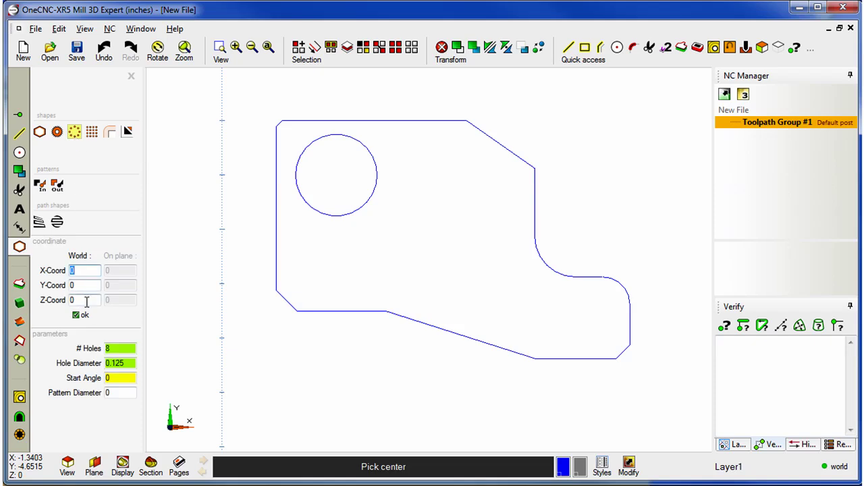
pyautogui.click(445, 244)
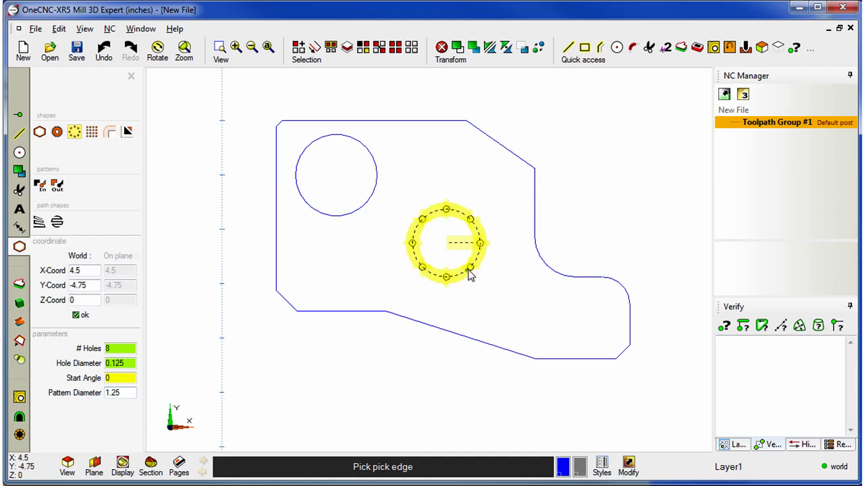
pyautogui.click(470, 275)
pyautogui.press('Escape')
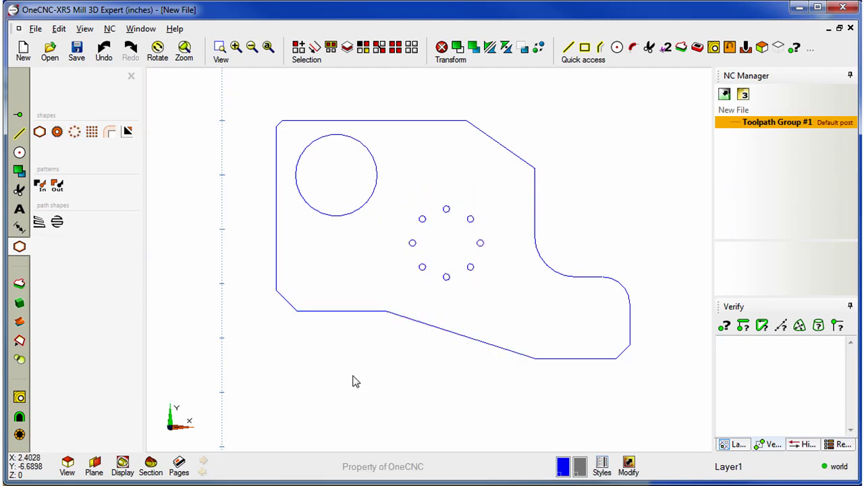
# Offset the bottom-left horizontal line downward and the 0.75 fillet arc to the outside of the profile, both by 0.15.
pyautogui.click(18, 137)
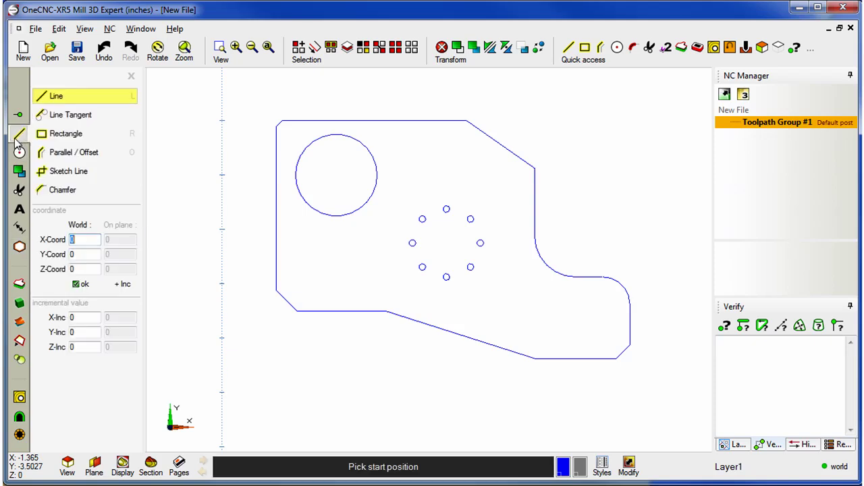
pyautogui.click(69, 154)
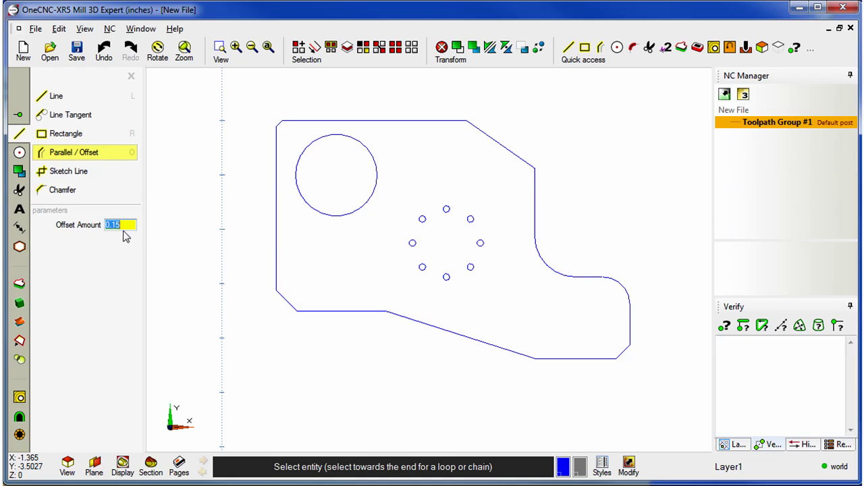
pyautogui.click(345, 312)
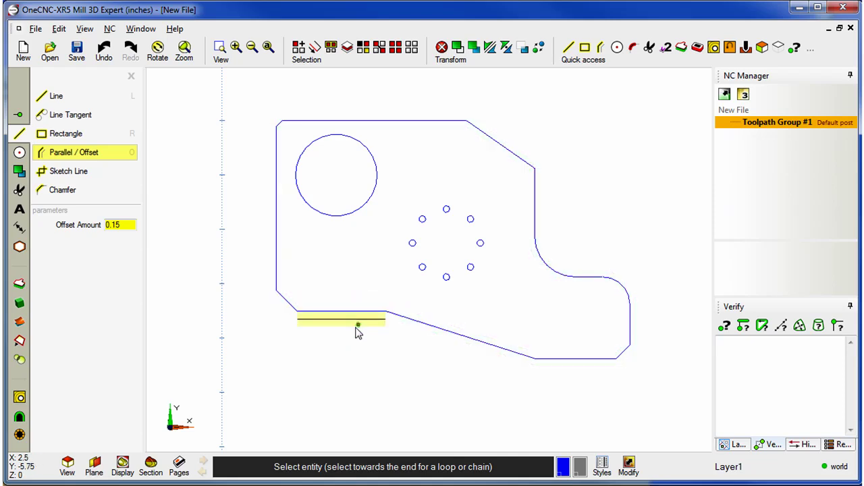
pyautogui.click(358, 332)
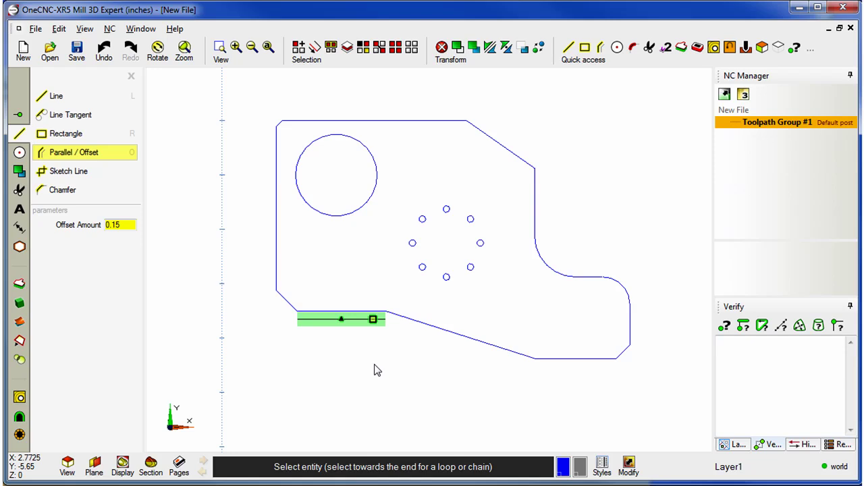
pyautogui.click(547, 268)
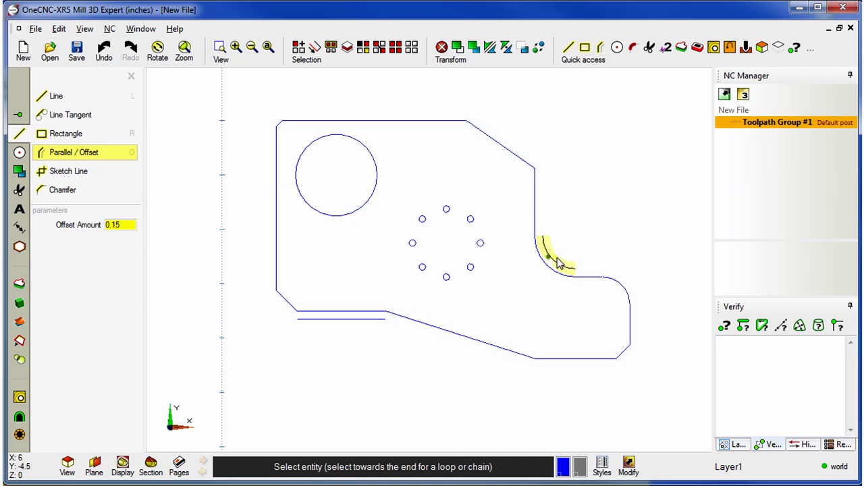
pyautogui.click(559, 264)
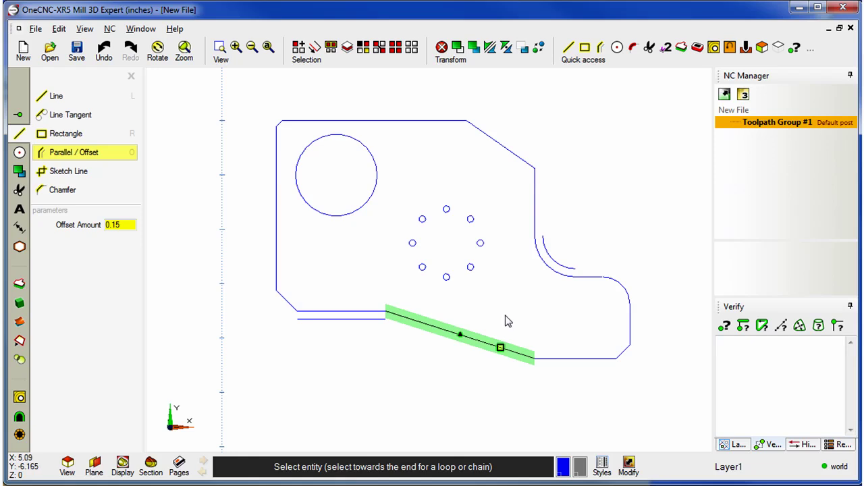
# Offset the bottom-right horizontal line downward, outside the profile, by 0.25.
pyautogui.click(566, 362)
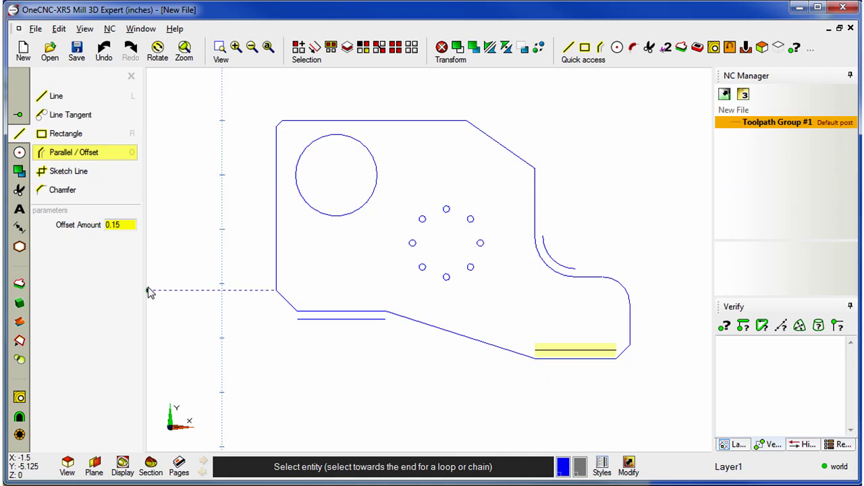
pyautogui.write('0.25')
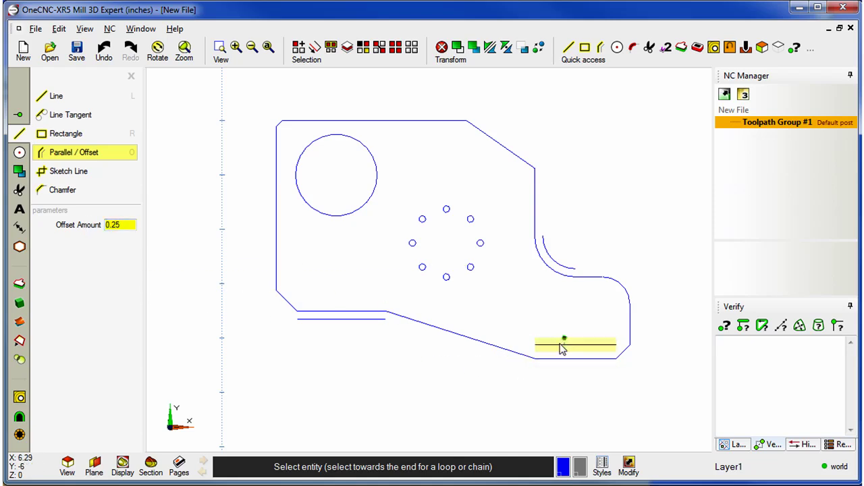
pyautogui.click(573, 376)
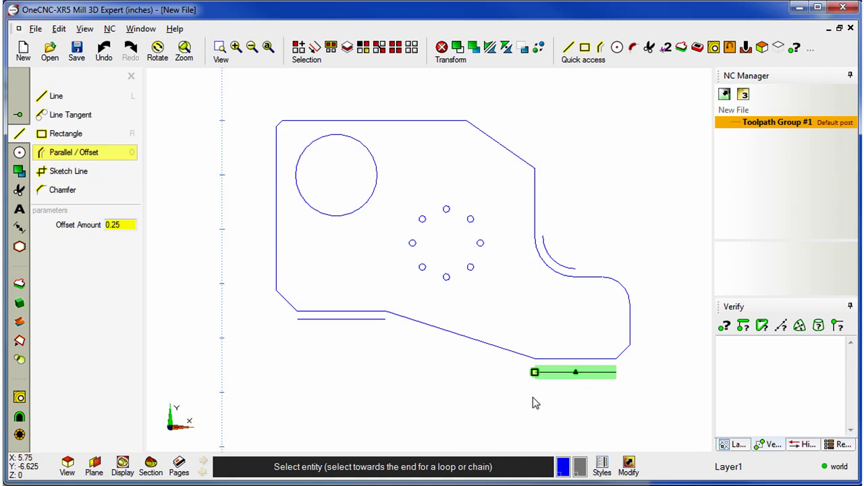
# Offset the entire outer profile inward by 0.1 as a closed loop.
pyautogui.click(276, 283)
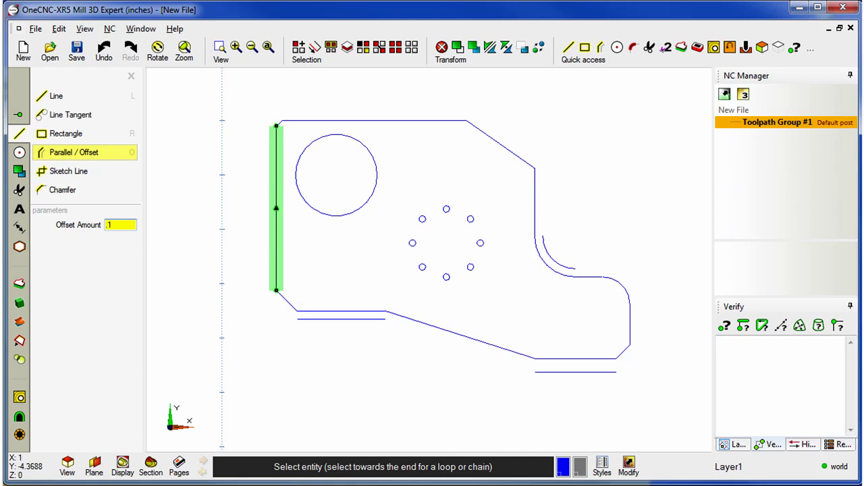
pyautogui.click(452, 335)
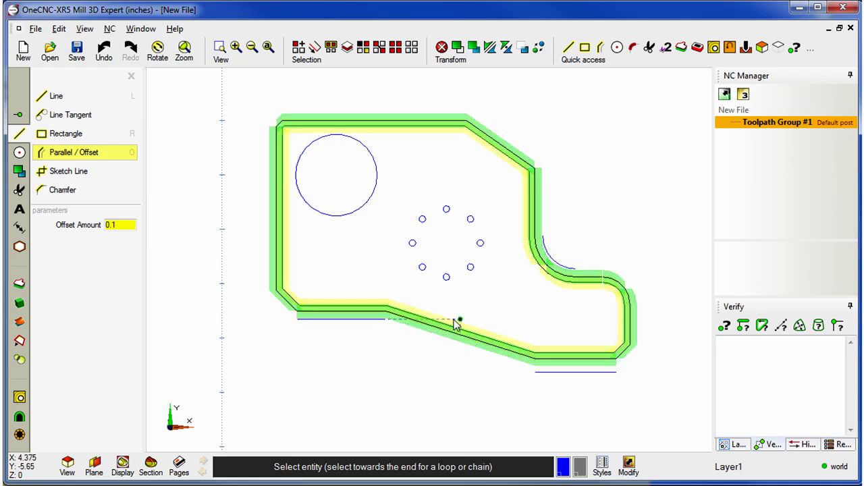
pyautogui.click(454, 319)
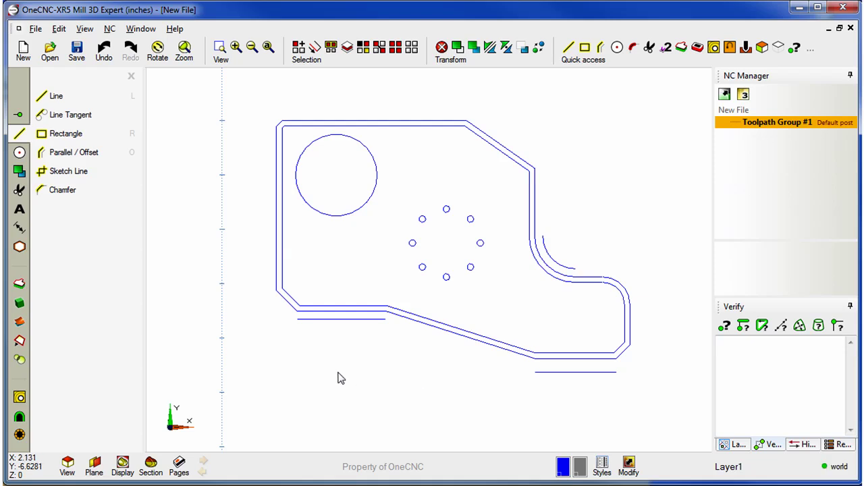
# Delete the two loose offset lines and the offset arc outside the profile.
pyautogui.press('o')
pyautogui.click(560, 372)
pyautogui.click(564, 268)
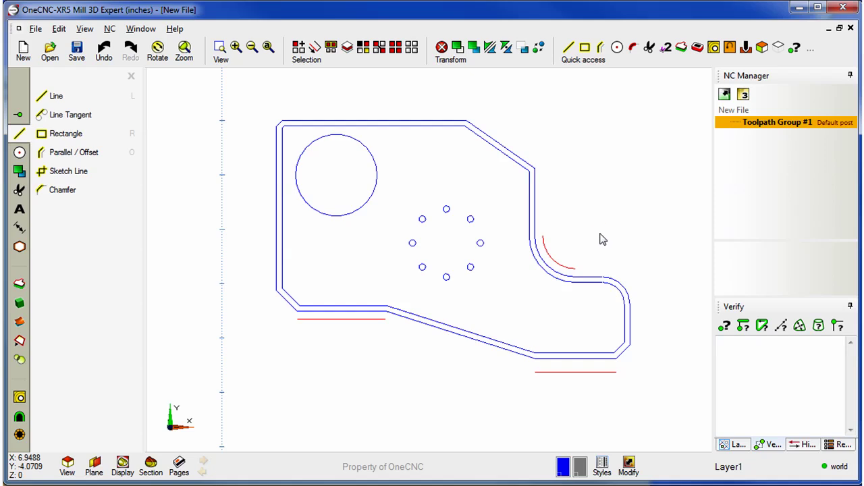
pyautogui.press('Delete')
# Extrude the outer profile curves into a solid with a height of -1 and taper angle 0.
pyautogui.moveTo(559, 266)
pyautogui.mouseDown(button='middle')
pyautogui.moveTo(560, 289)
pyautogui.moveTo(463, 224)
pyautogui.moveTo(510, 224)
pyautogui.mouseUp(button='middle')
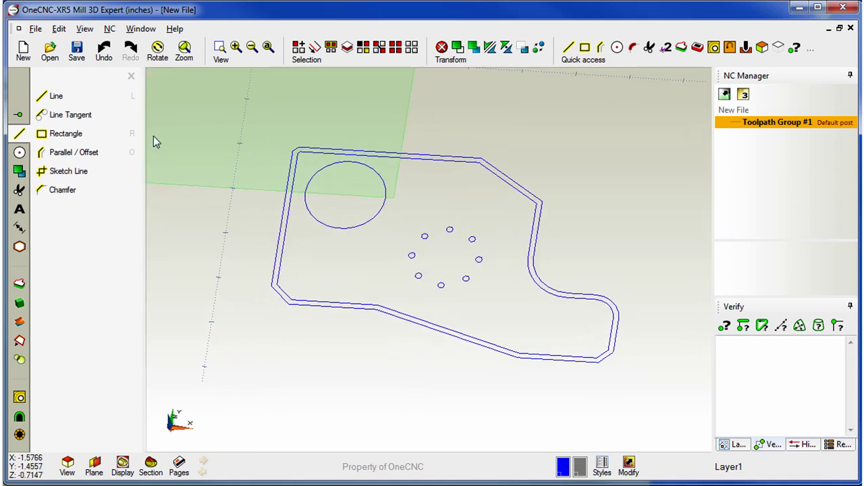
pyautogui.click(131, 77)
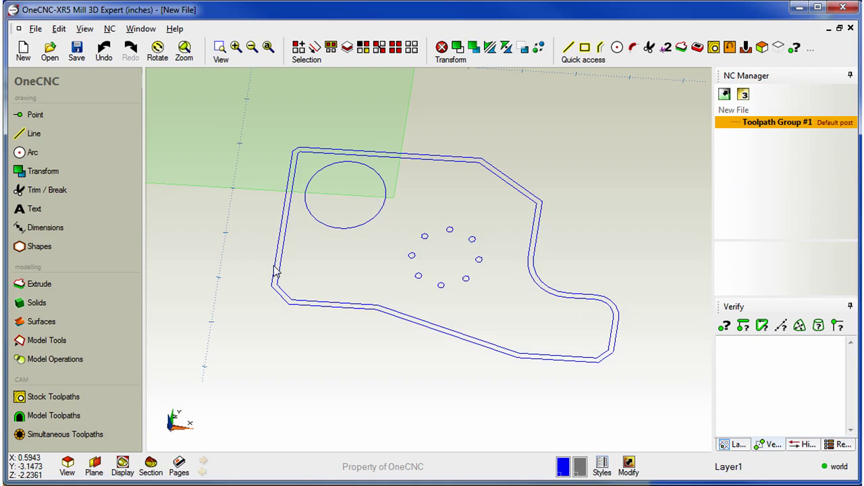
pyautogui.moveTo(324, 278)
pyautogui.mouseDown(button='middle')
pyautogui.moveTo(338, 250)
pyautogui.moveTo(312, 247)
pyautogui.moveTo(337, 257)
pyautogui.moveTo(335, 280)
pyautogui.mouseUp(button='middle')
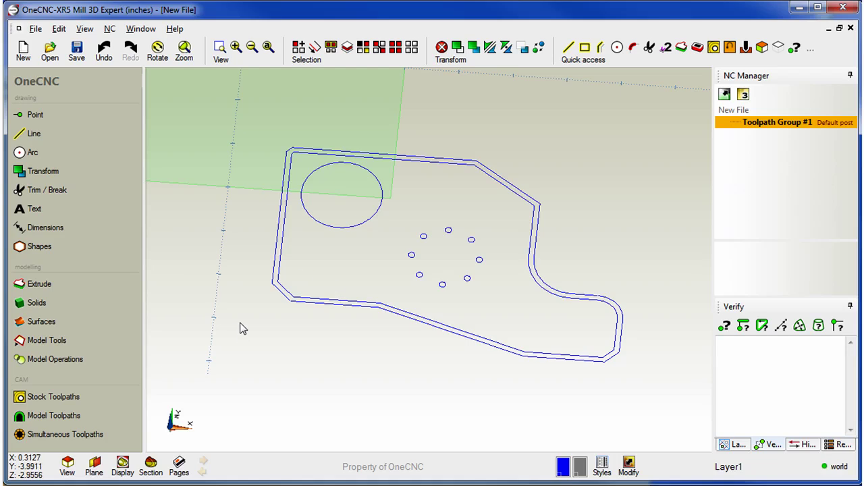
pyautogui.click(43, 287)
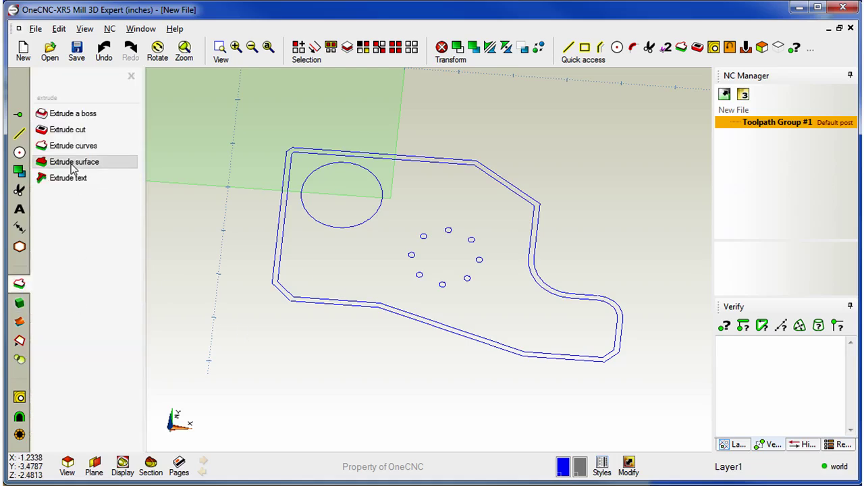
pyautogui.click(61, 145)
pyautogui.click(427, 331)
pyautogui.rightClick(426, 333)
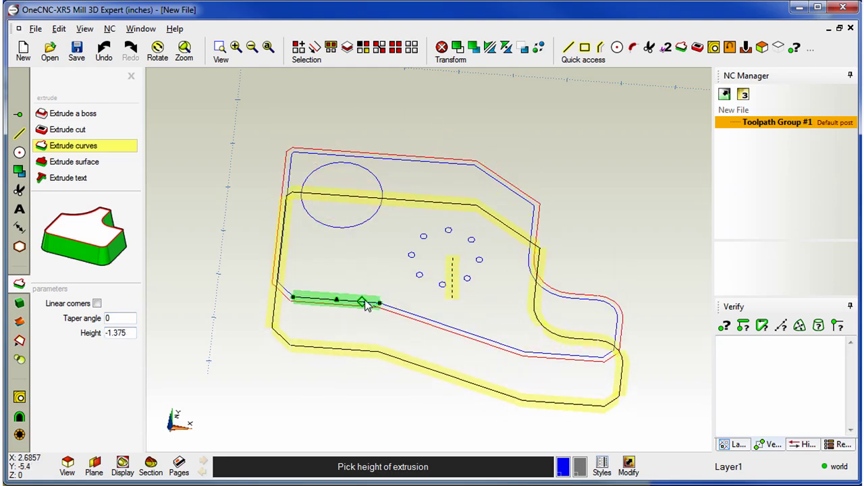
pyautogui.click(367, 295)
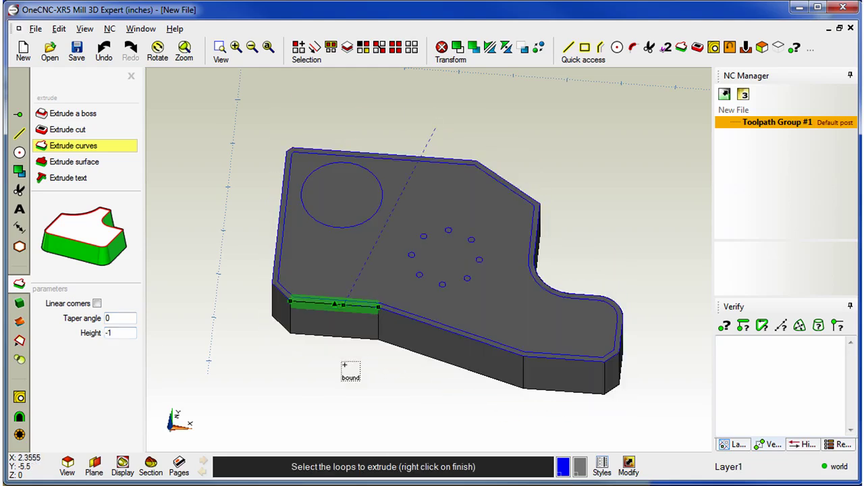
# Extrude-cut the inner offset loop to a depth of -0.5 to form a pocket.
pyautogui.click(66, 130)
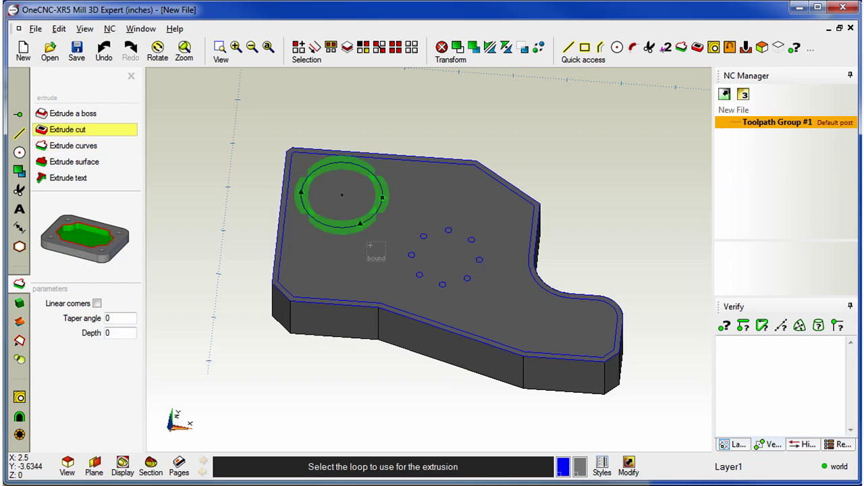
pyautogui.click(418, 166)
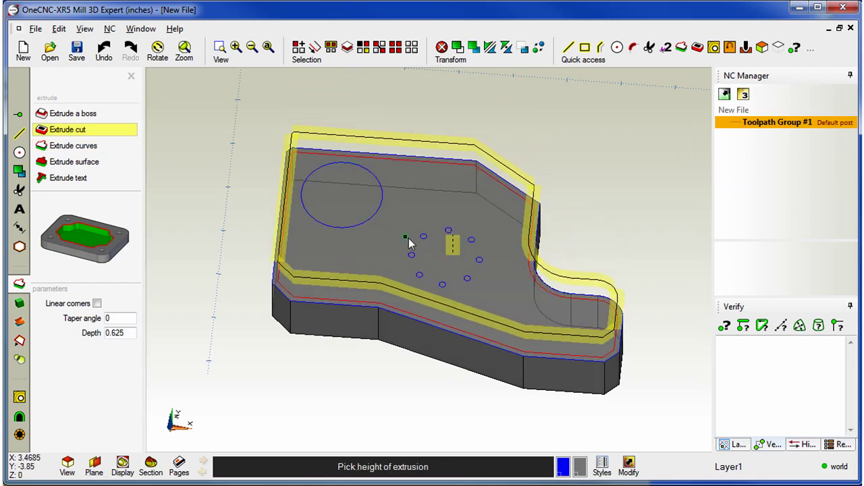
pyautogui.click(418, 275)
# Extrude-cut the large circle through the pocket floor with a depth of -6.125.
pyautogui.scroll(2, 283, 317)
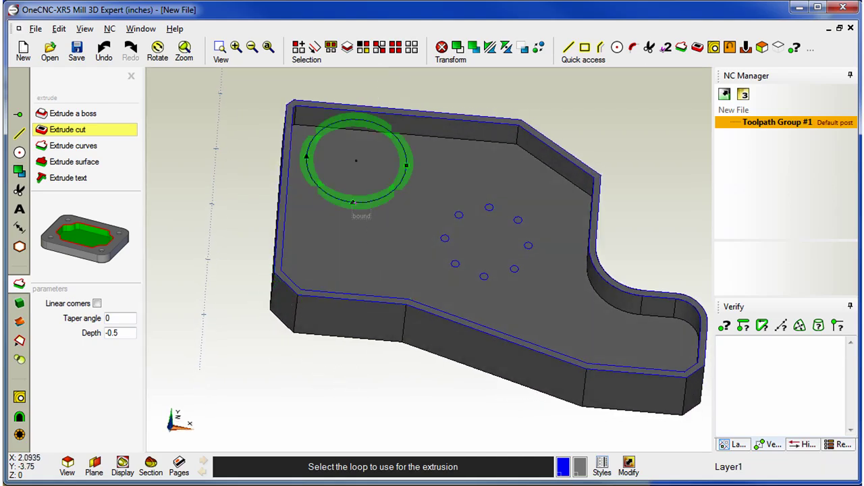
pyautogui.click(354, 202)
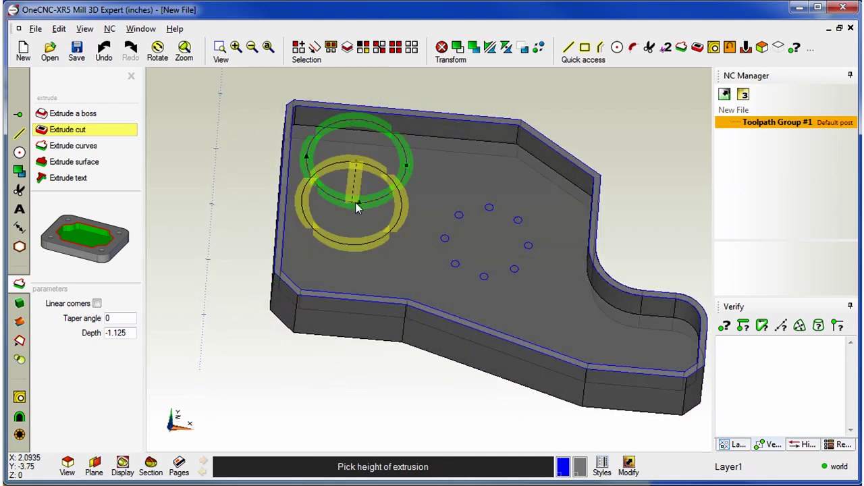
pyautogui.click(359, 402)
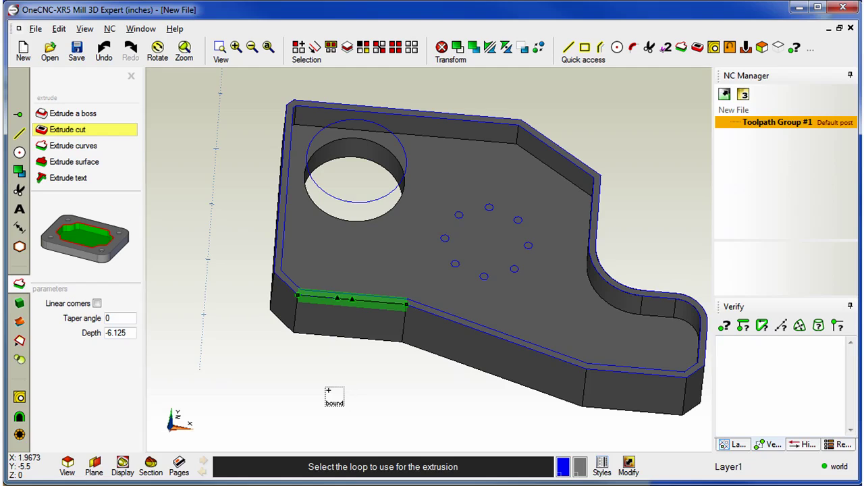
# Extrude-cut each of the eight small pattern circles through the pocket floor.
pyautogui.scroll(2, 386, 376)
pyautogui.scroll(-1, 466, 331)
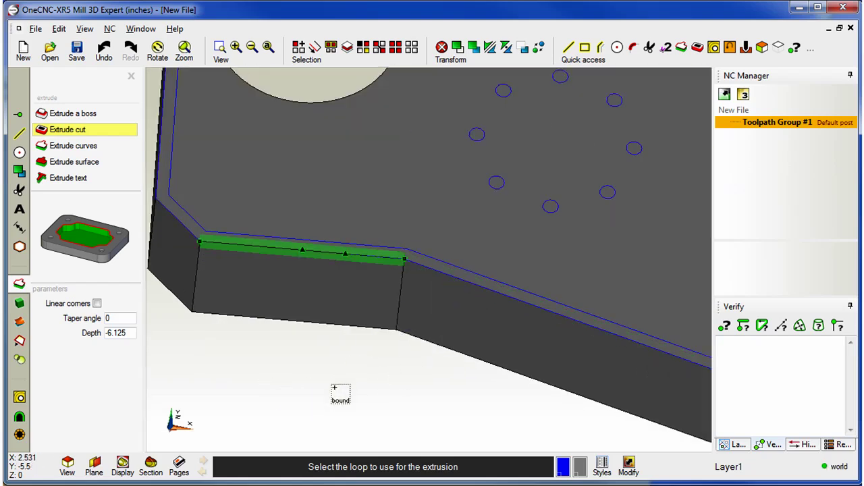
pyautogui.moveTo(453, 285); pyautogui.dragTo(359, 380, button='middle')
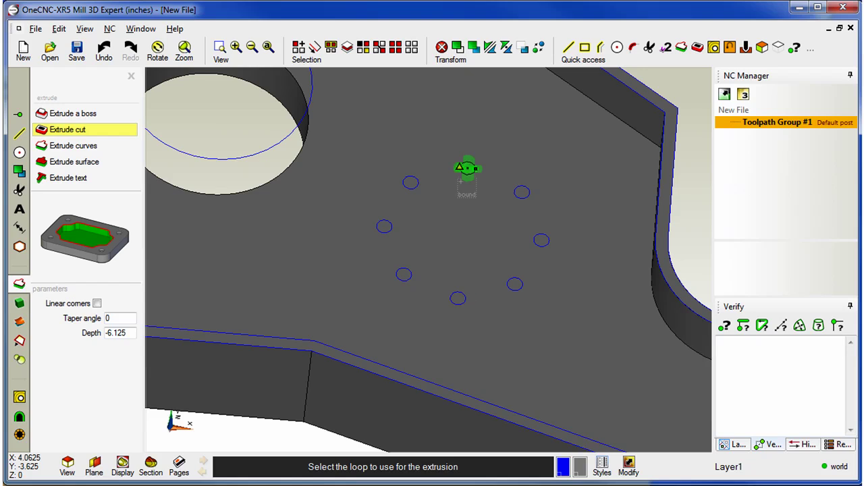
pyautogui.click(466, 170)
pyautogui.click(455, 340)
pyautogui.click(411, 182)
pyautogui.click(422, 341)
pyautogui.click(383, 226)
pyautogui.click(408, 350)
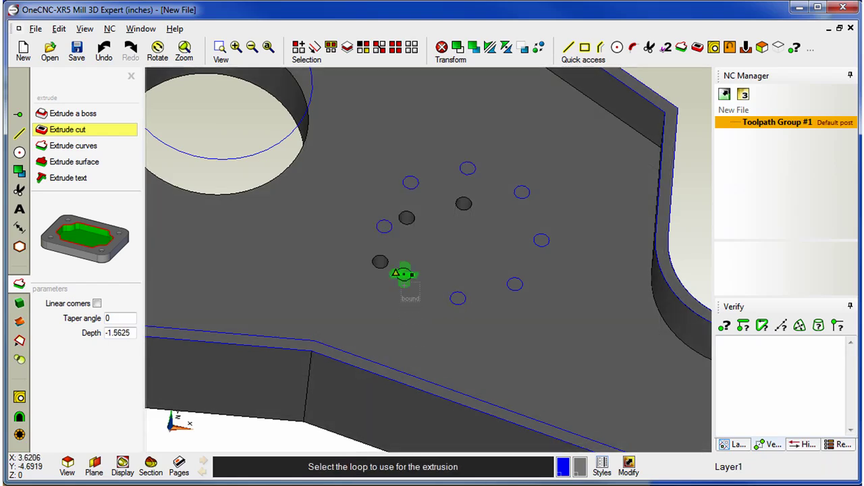
pyautogui.click(403, 274)
pyautogui.click(424, 422)
pyautogui.click(458, 298)
pyautogui.click(450, 379)
pyautogui.click(515, 284)
pyautogui.click(511, 417)
pyautogui.click(541, 240)
pyautogui.click(544, 420)
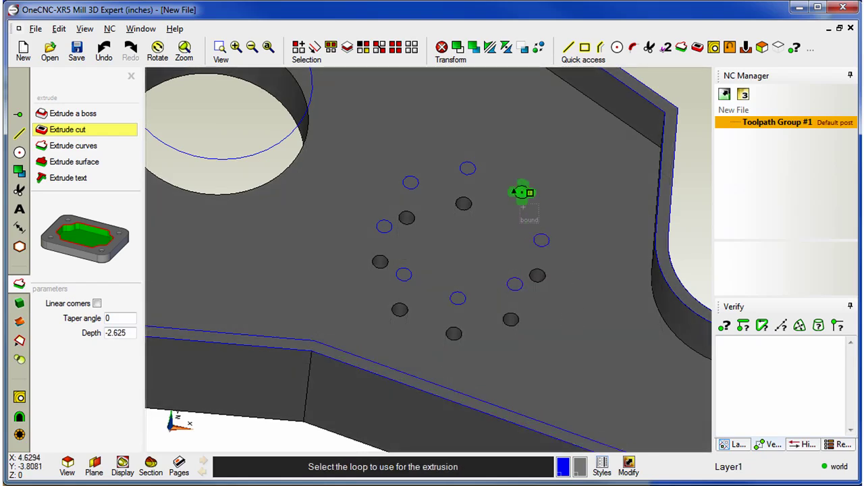
pyautogui.click(522, 192)
pyautogui.click(556, 397)
pyautogui.rightClick(560, 356)
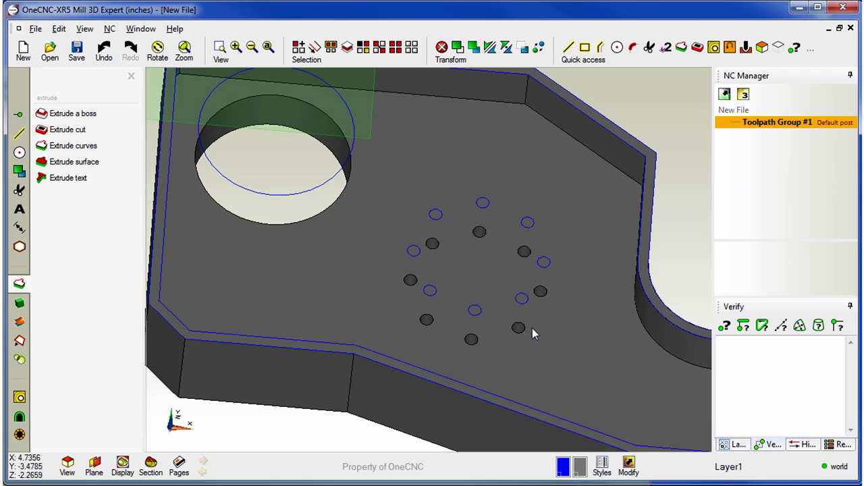
# Move the whole solid and its curves from the corner point X 1, Y -2, Z 0 to the origin.
pyautogui.scroll(-2, 530, 330)
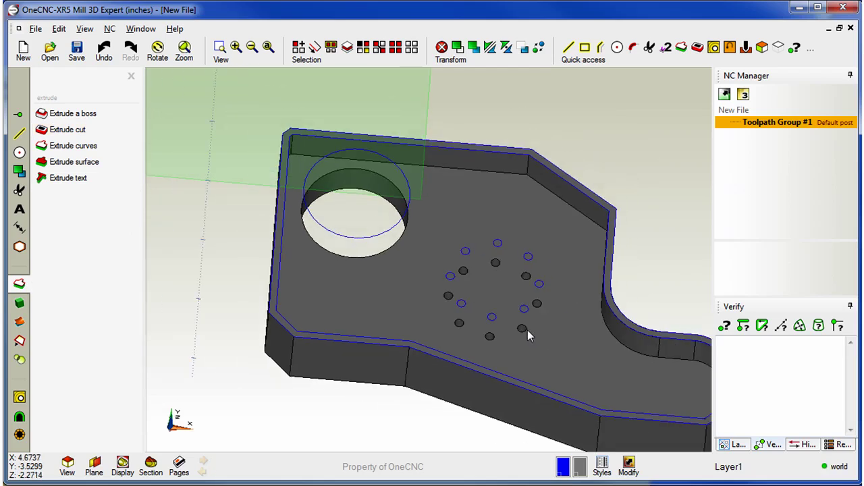
pyautogui.rightClick(527, 330)
pyautogui.click(504, 334)
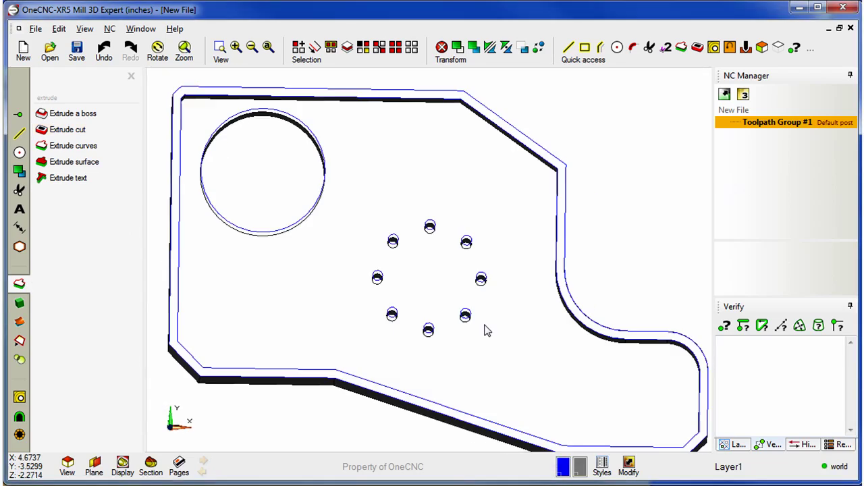
pyautogui.moveTo(398, 289)
pyautogui.mouseDown(button='middle')
pyautogui.moveTo(430, 324)
pyautogui.moveTo(442, 316)
pyautogui.mouseUp(button='middle')
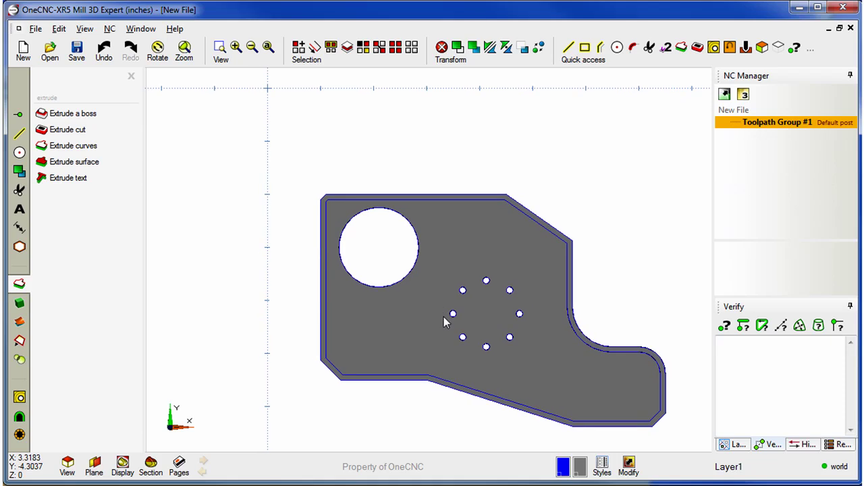
pyautogui.click(444, 322)
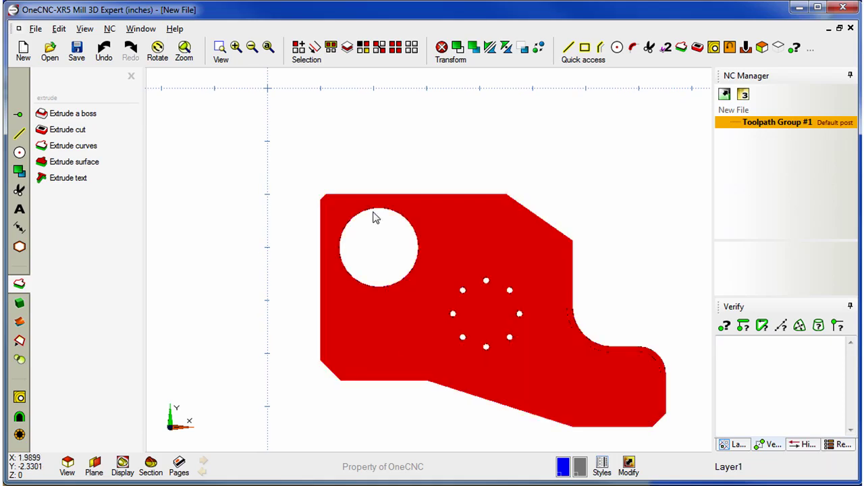
pyautogui.click(458, 49)
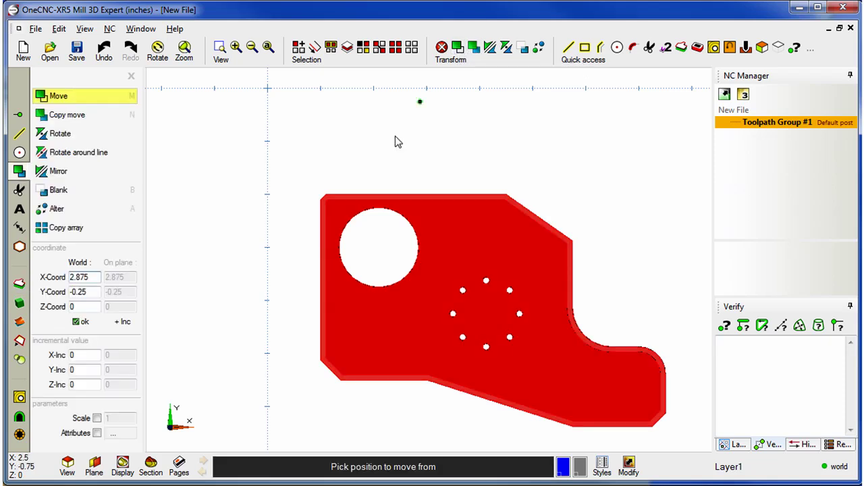
pyautogui.scroll(3, 391, 166)
pyautogui.moveTo(338, 199); pyautogui.dragTo(424, 172, button='middle')
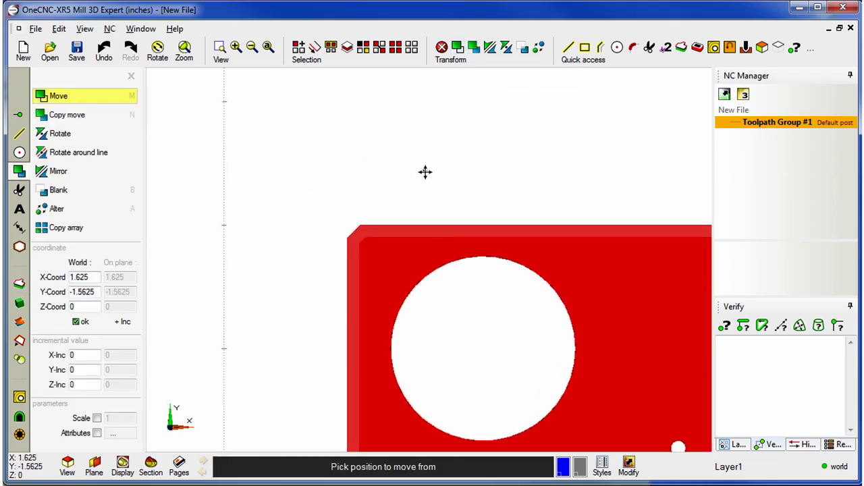
pyautogui.scroll(1, 418, 173)
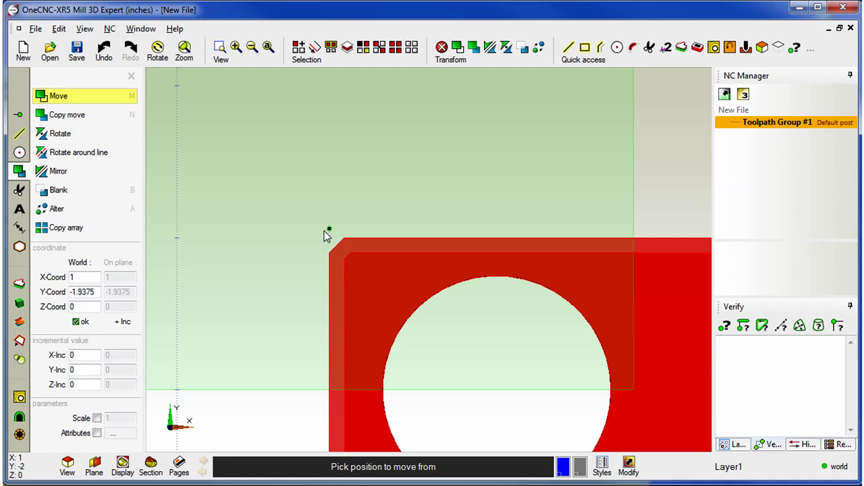
pyautogui.moveTo(333, 186); pyautogui.dragTo(380, 120, button='middle')
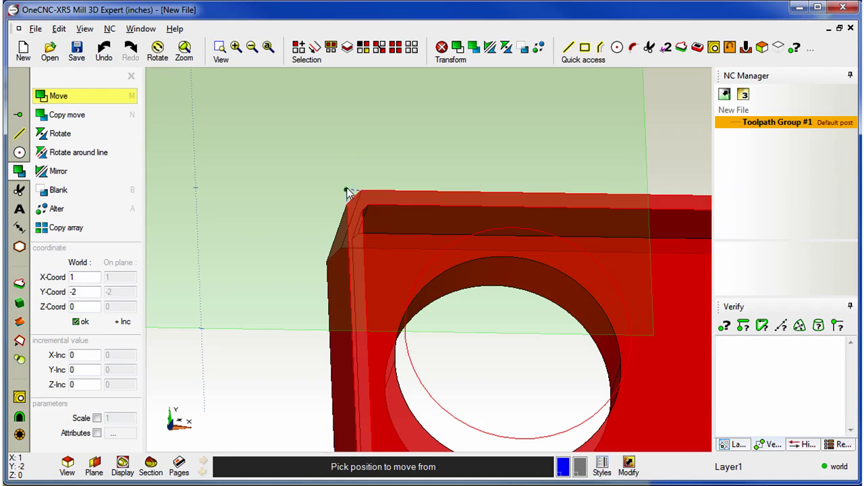
pyautogui.click(346, 190)
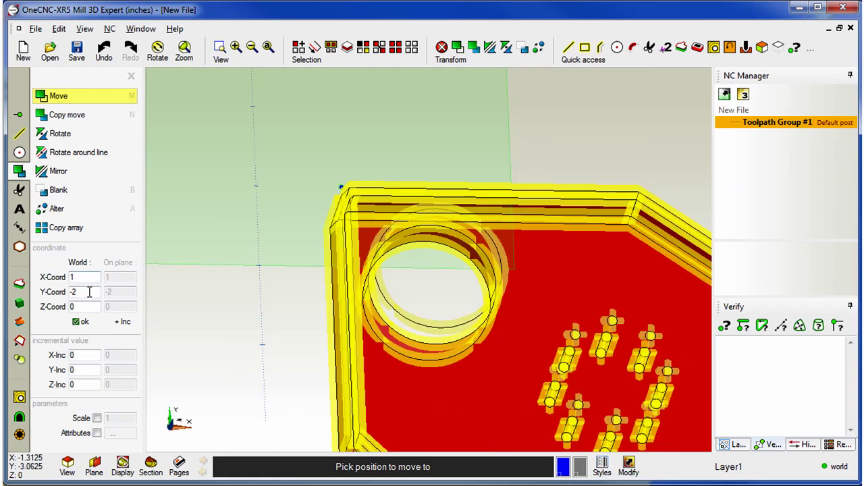
pyautogui.moveTo(266, 176); pyautogui.dragTo(358, 324, button='middle')
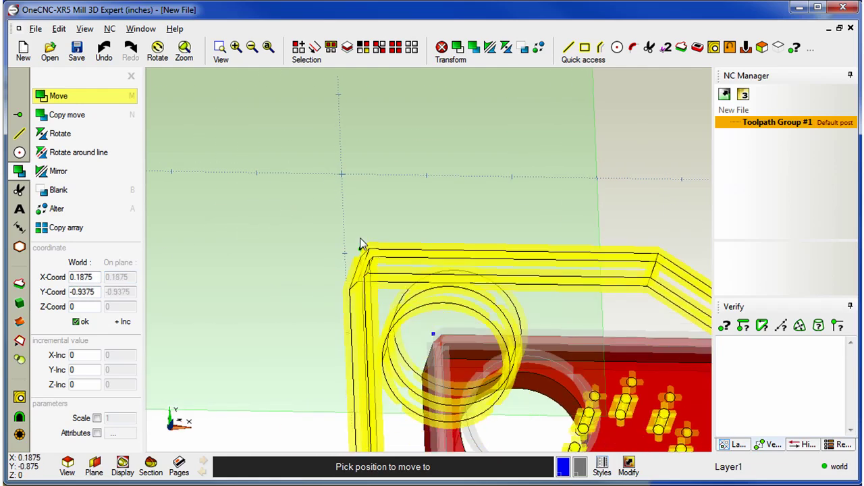
pyautogui.click(341, 175)
pyautogui.scroll(-2, 411, 276)
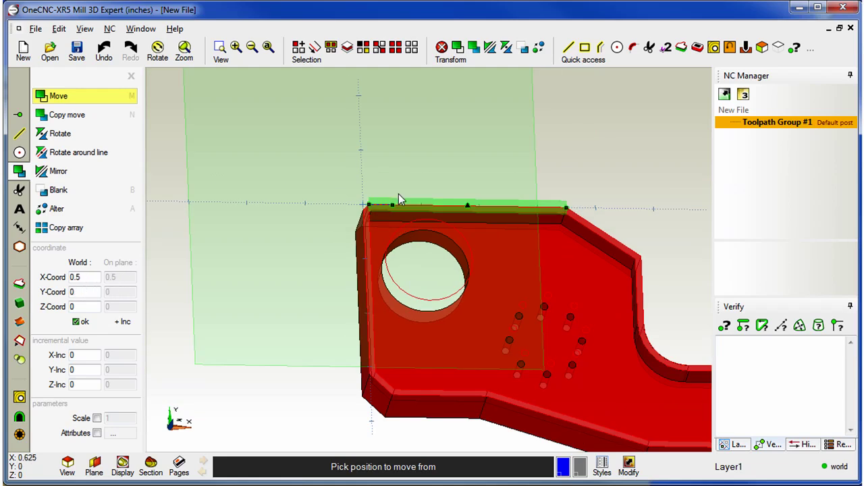
pyautogui.press('Escape')
# Select the whole solid with its curves in plan view and rotate it 90 degrees about the origin in the Z plane.
pyautogui.moveTo(400, 190); pyautogui.dragTo(396, 226, button='right')
pyautogui.click(397, 218)
pyautogui.scroll(2, 416, 274)
pyautogui.scroll(-3, 416, 274)
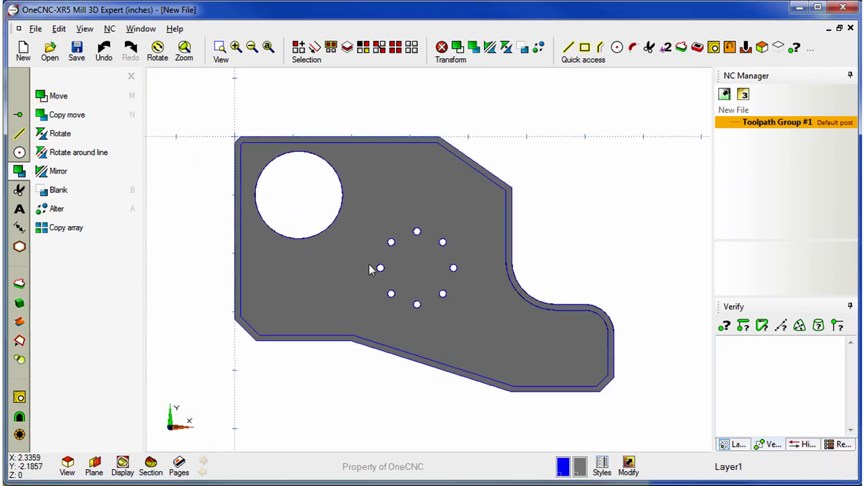
pyautogui.scroll(-2, 425, 275)
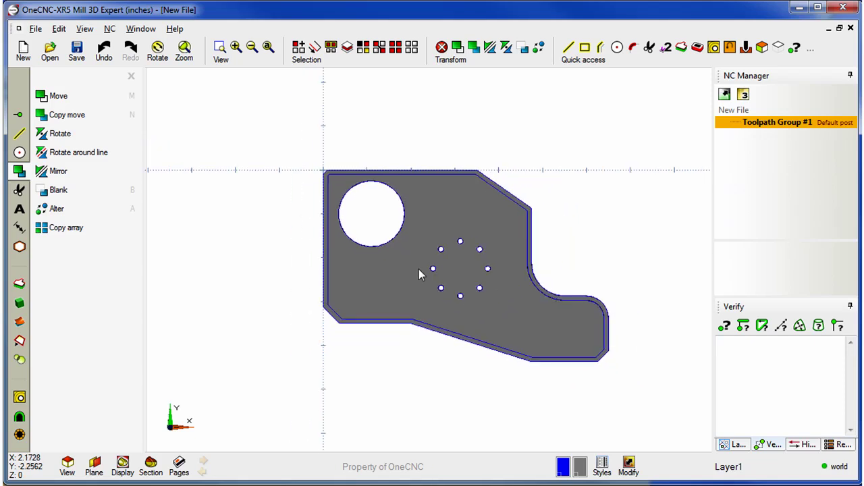
pyautogui.click(422, 270)
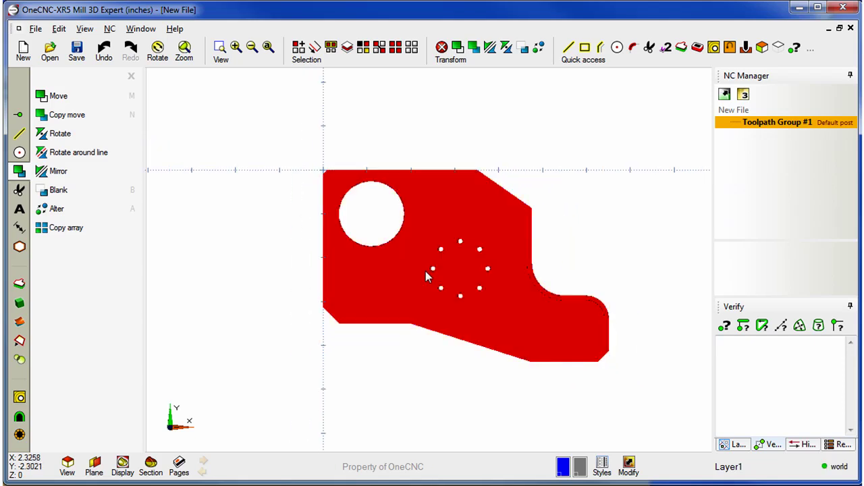
pyautogui.click(510, 51)
pyautogui.scroll(2, 401, 168)
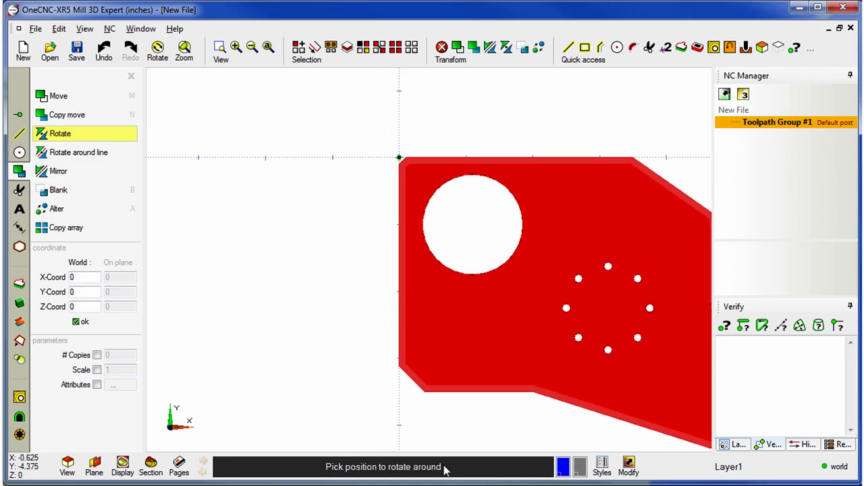
pyautogui.click(399, 160)
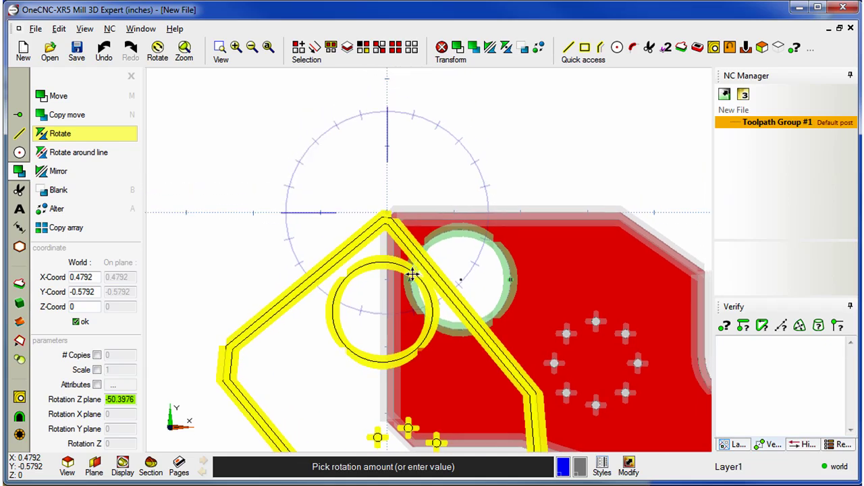
pyautogui.scroll(-2, 385, 305)
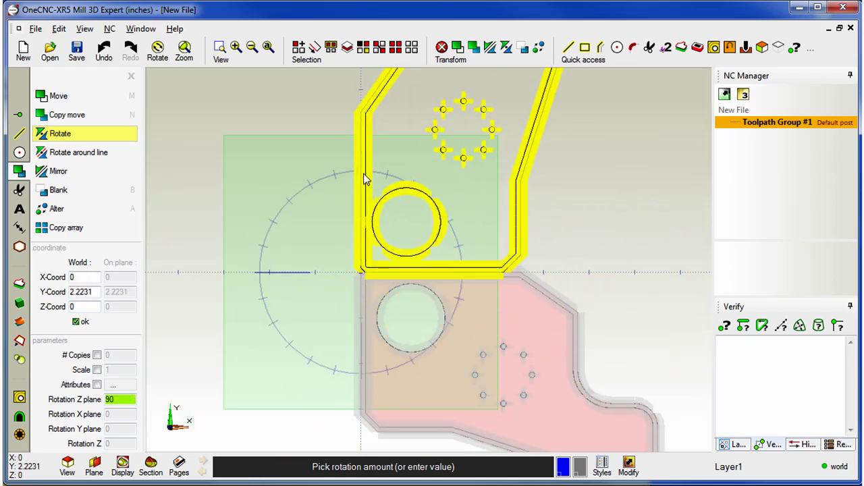
pyautogui.click(364, 177)
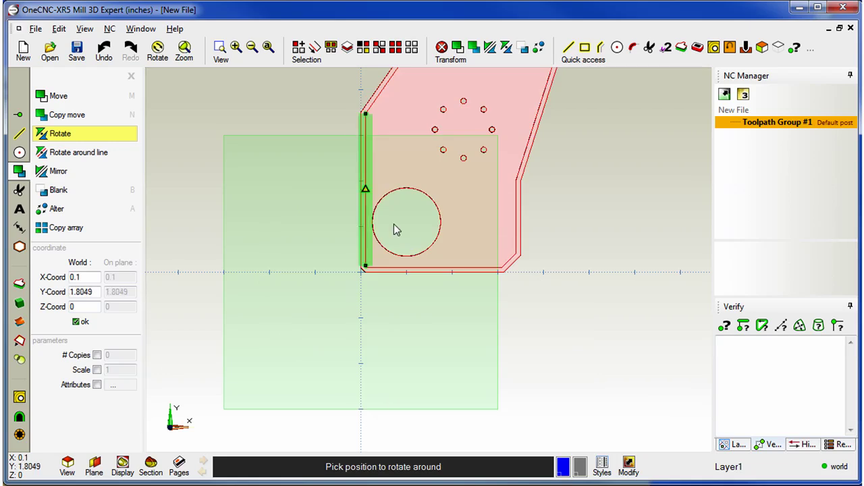
# Rotate the whole part by -90 degrees about its corner at X 0, Y 0, Z 0 in the Z plane.
pyautogui.scroll(1, 419, 346)
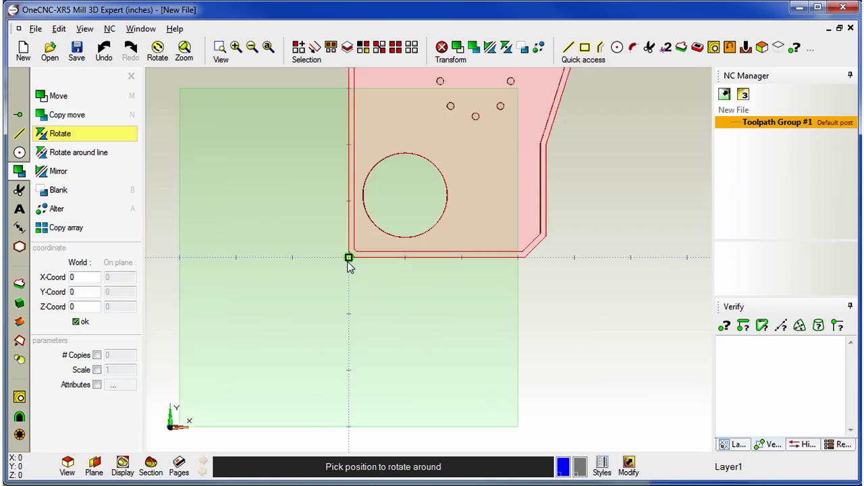
pyautogui.click(350, 263)
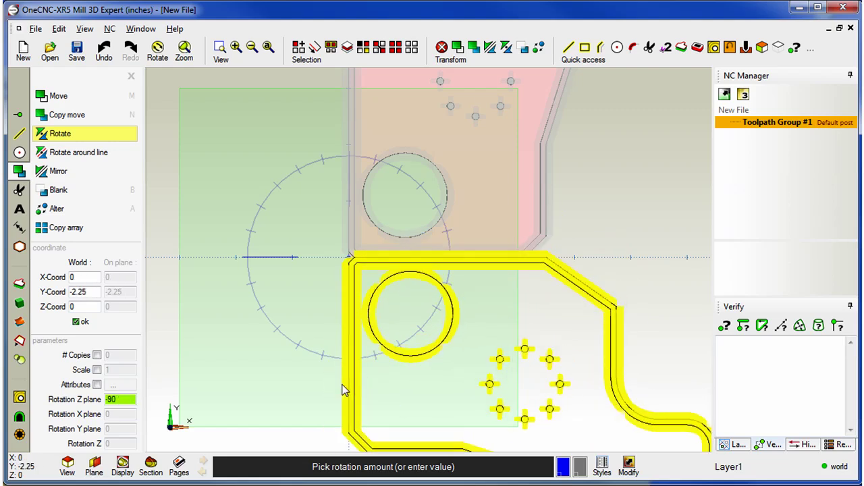
pyautogui.click(343, 390)
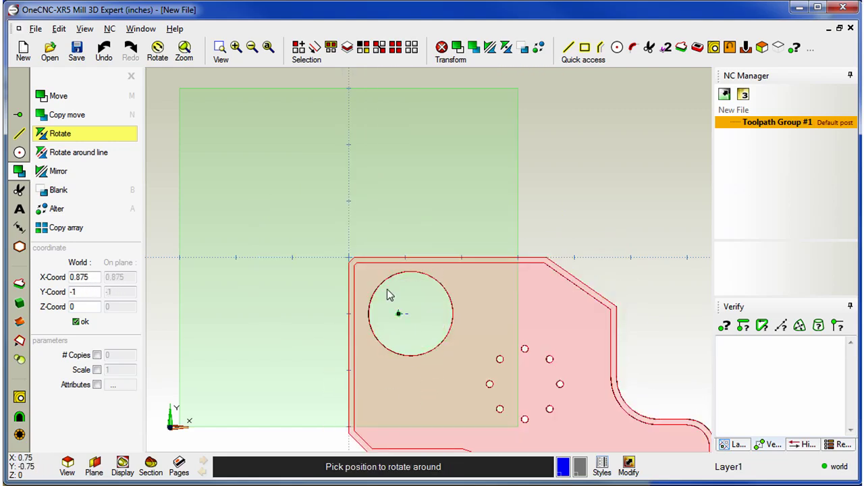
# Rotate the whole part about the origin with a Z plane rotation of 45 degrees, then end the rotation and deselect everything.
pyautogui.click(347, 258)
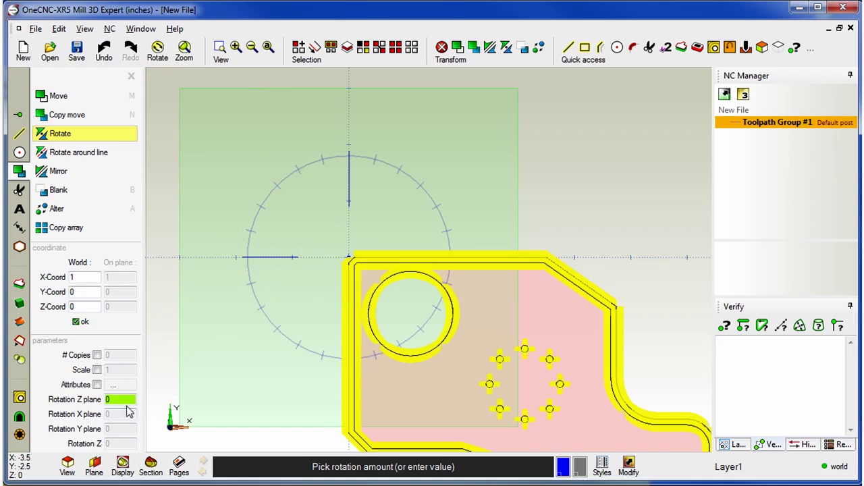
pyautogui.write('45')
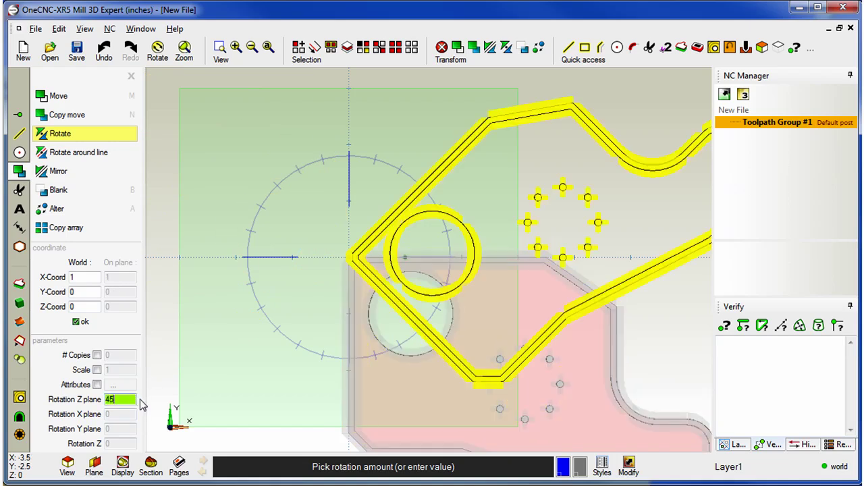
pyautogui.click(80, 322)
pyautogui.moveTo(376, 359)
pyautogui.mouseDown(button='middle')
pyautogui.moveTo(353, 295)
pyautogui.moveTo(379, 311)
pyautogui.moveTo(499, 264)
pyautogui.moveTo(387, 326)
pyautogui.moveTo(430, 291)
pyautogui.moveTo(424, 270)
pyautogui.mouseUp(button='middle')
pyautogui.press('Escape')
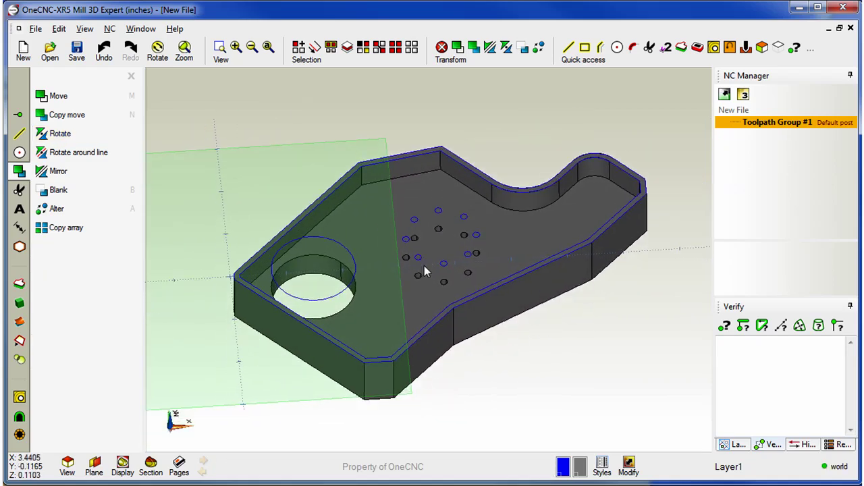